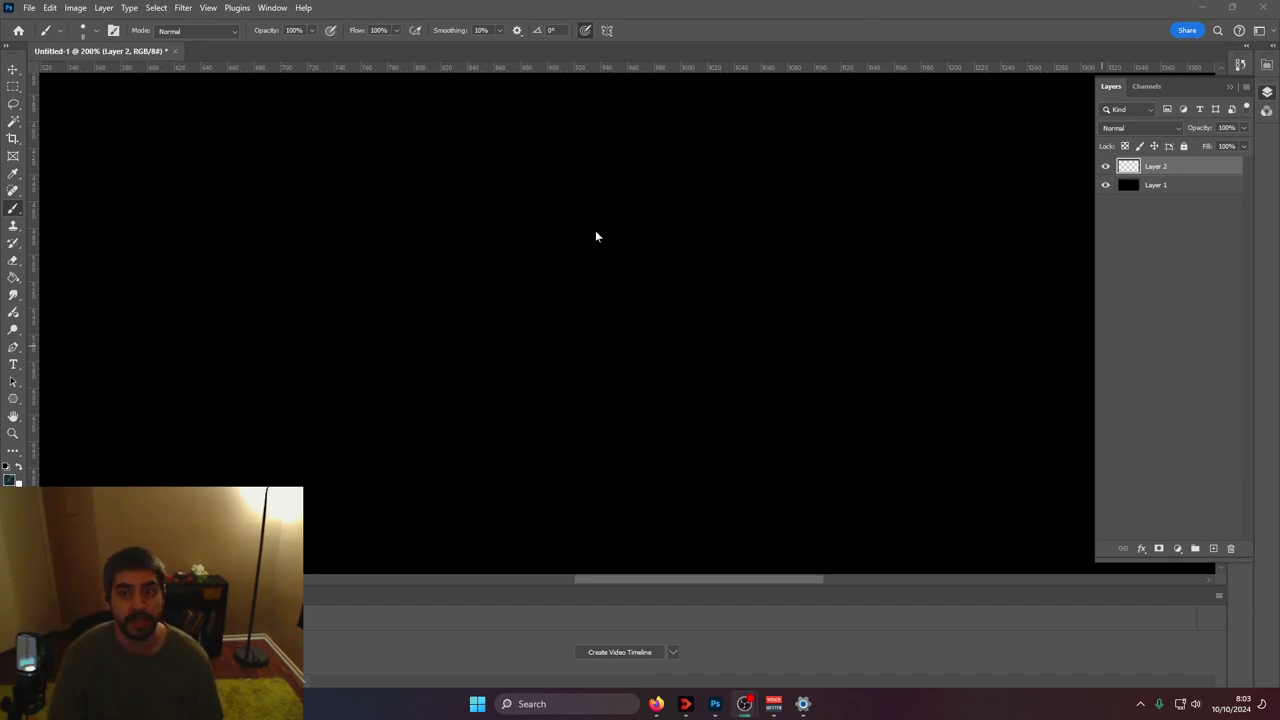
Bring the Photoshop canvas window into focus before drawing the first A stroke
click(538, 3)
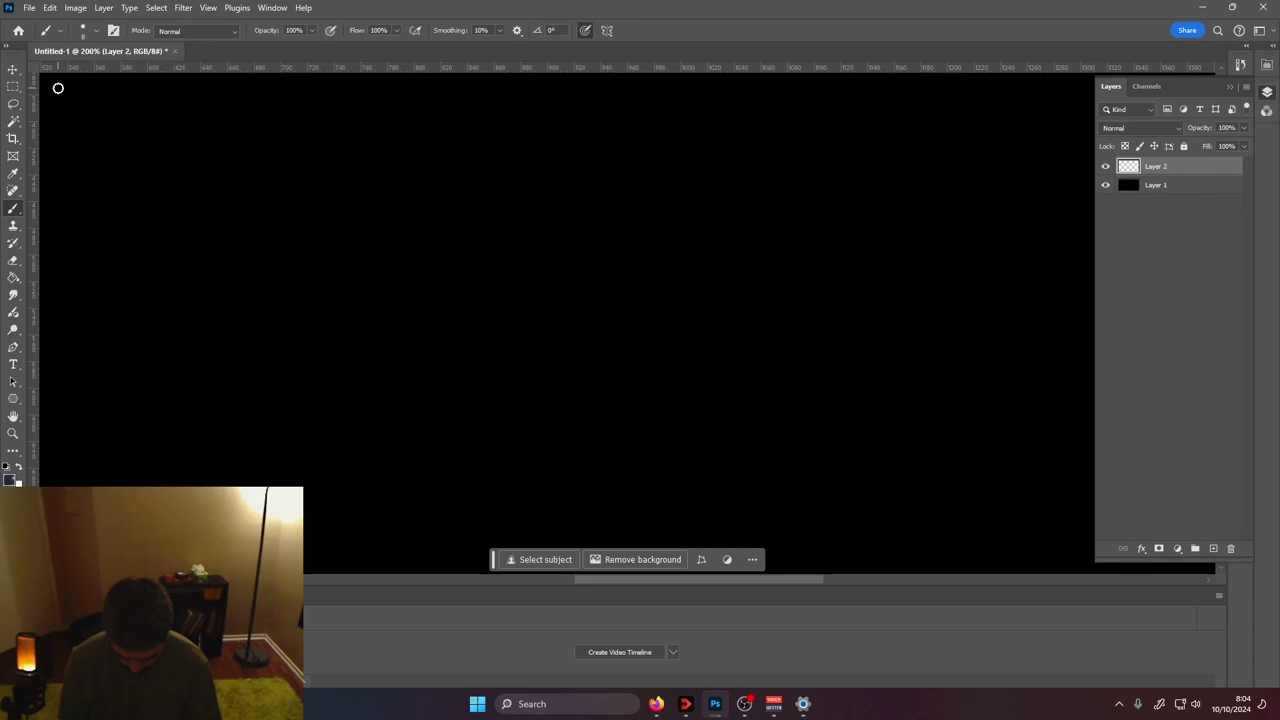
Paint galaxy-textured Aa, Bb, Cc and Dd across the top-left of the canvas
drag(56, 110, 127, 115)
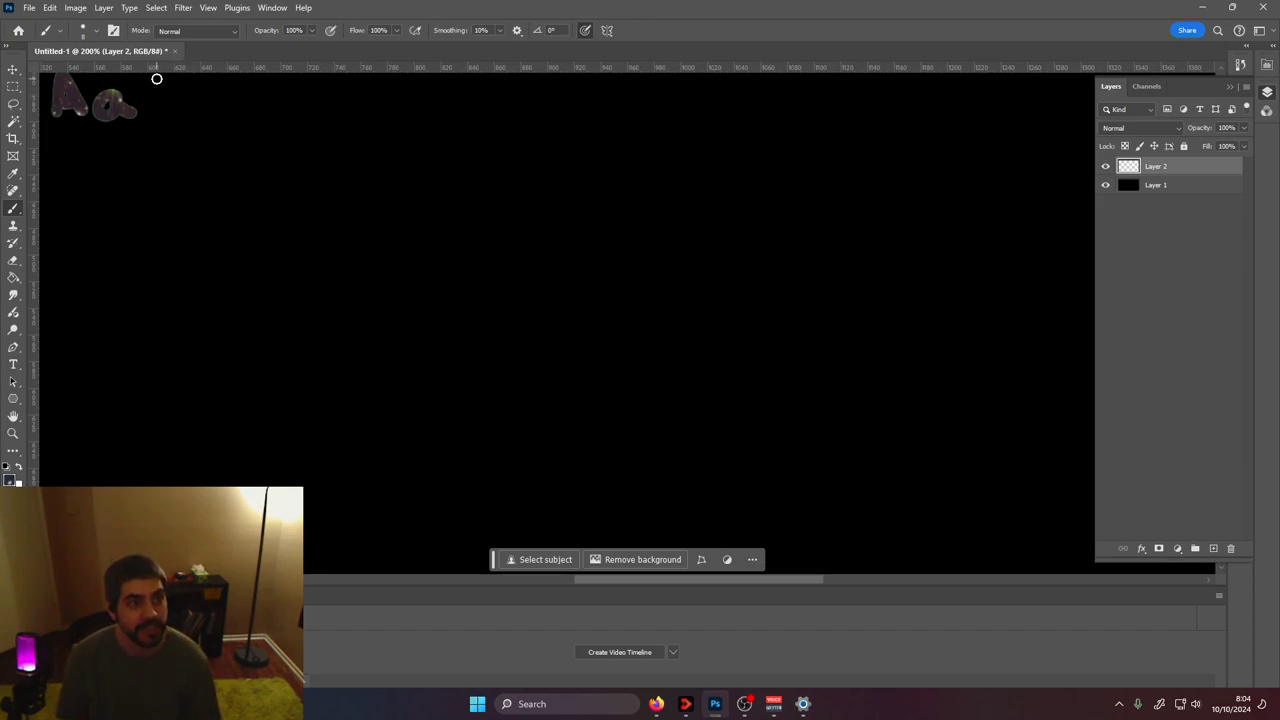
mouse_move(158, 78)
mouse_down()
mouse_move(157, 120)
mouse_move(169, 96)
mouse_move(212, 120)
mouse_up()
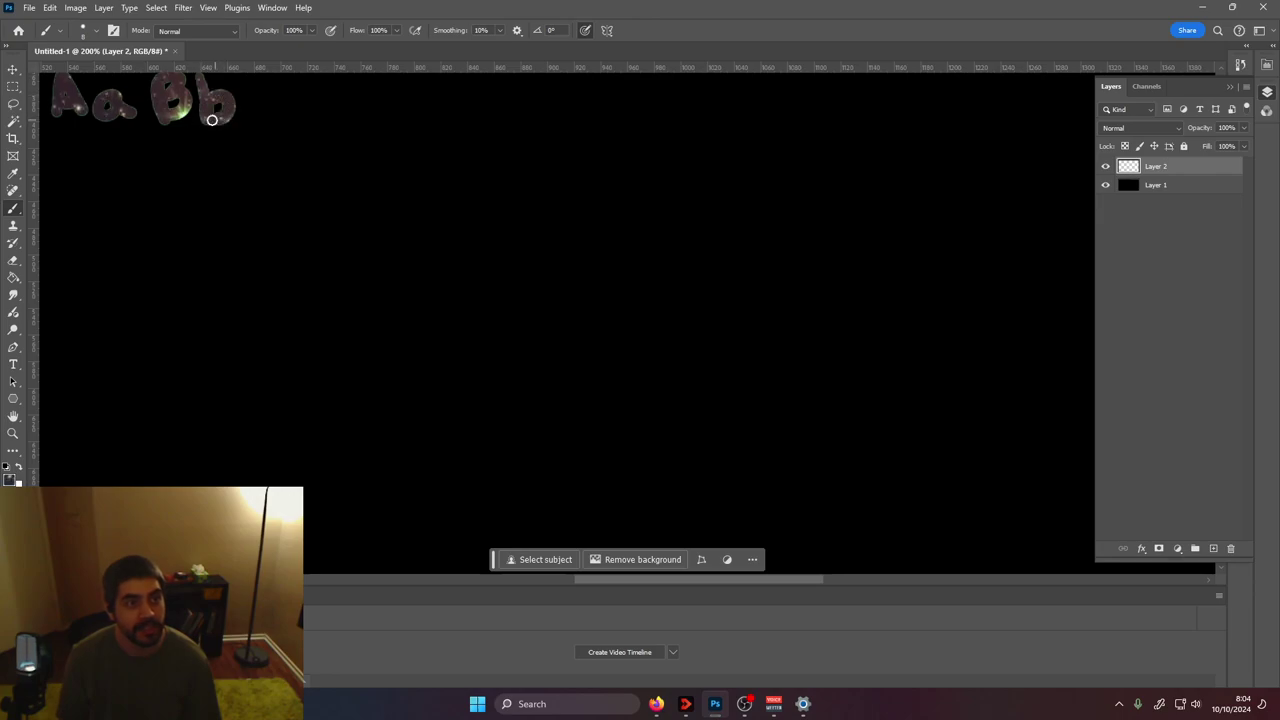
mouse_move(286, 78)
mouse_down()
mouse_move(256, 90)
mouse_move(283, 116)
mouse_move(322, 124)
mouse_up()
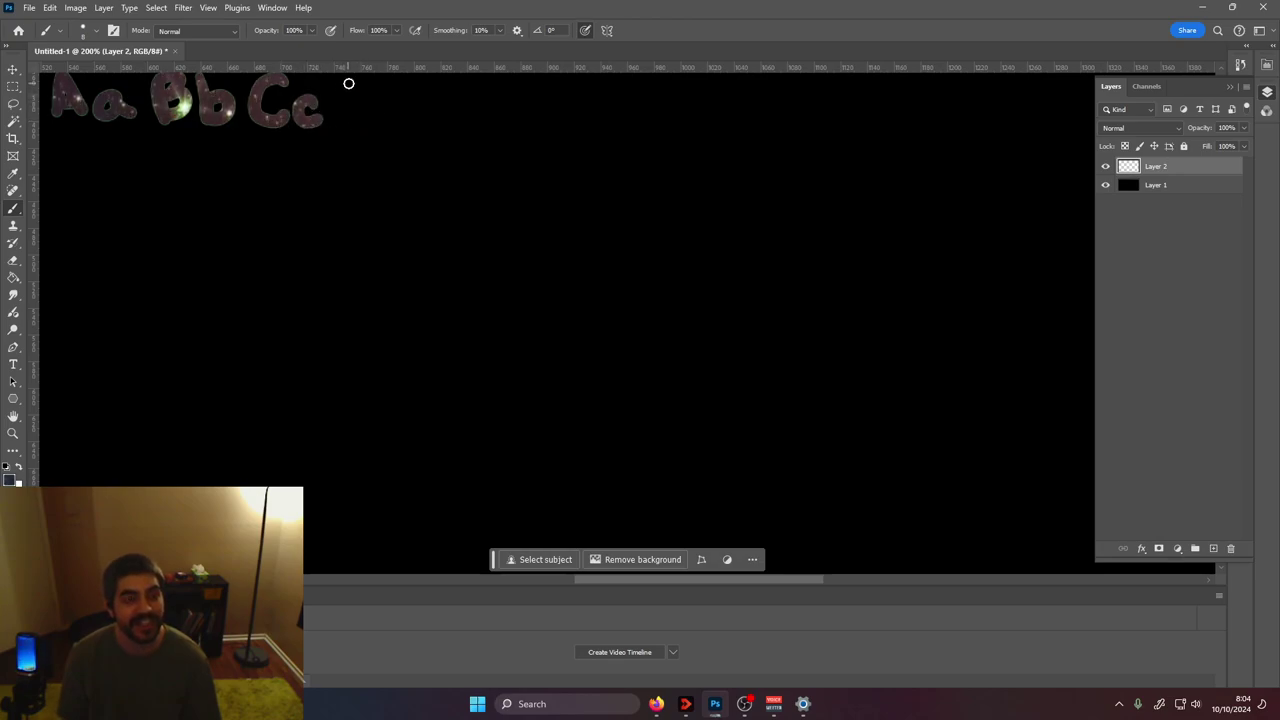
drag(335, 78, 340, 124)
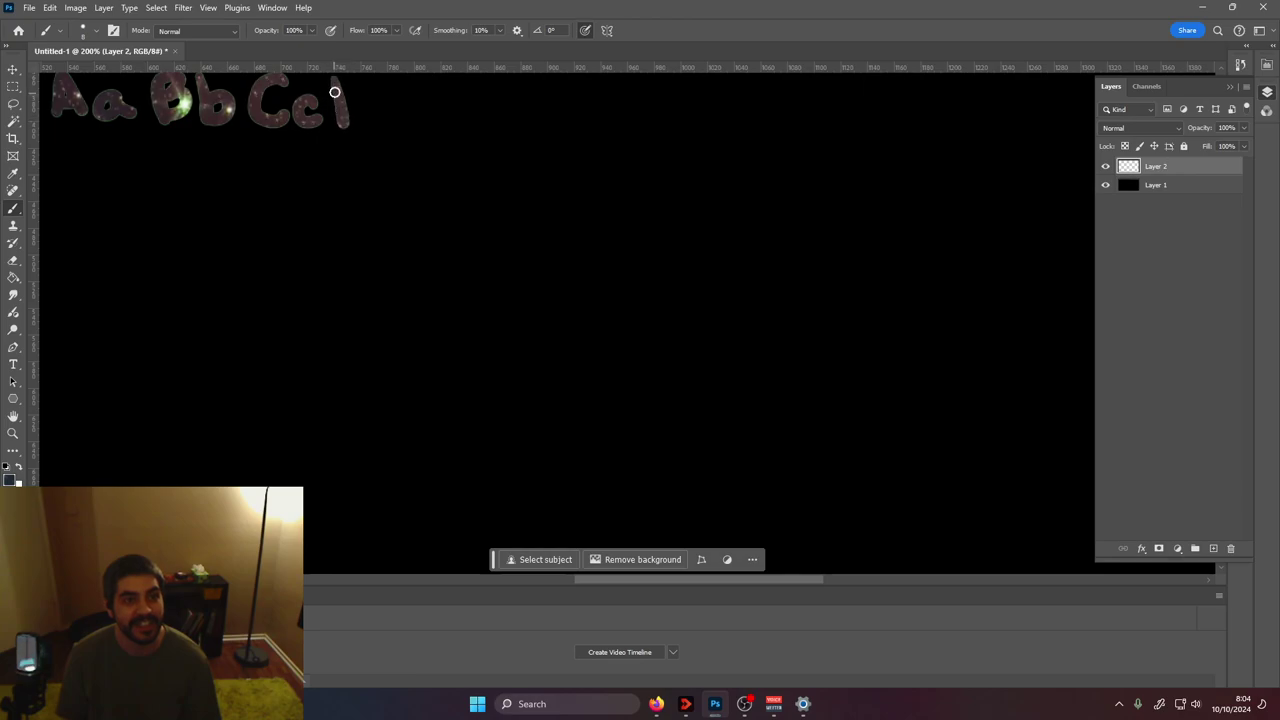
mouse_move(340, 78)
mouse_down()
mouse_move(363, 114)
mouse_move(342, 127)
mouse_move(400, 122)
mouse_move(403, 72)
mouse_up()
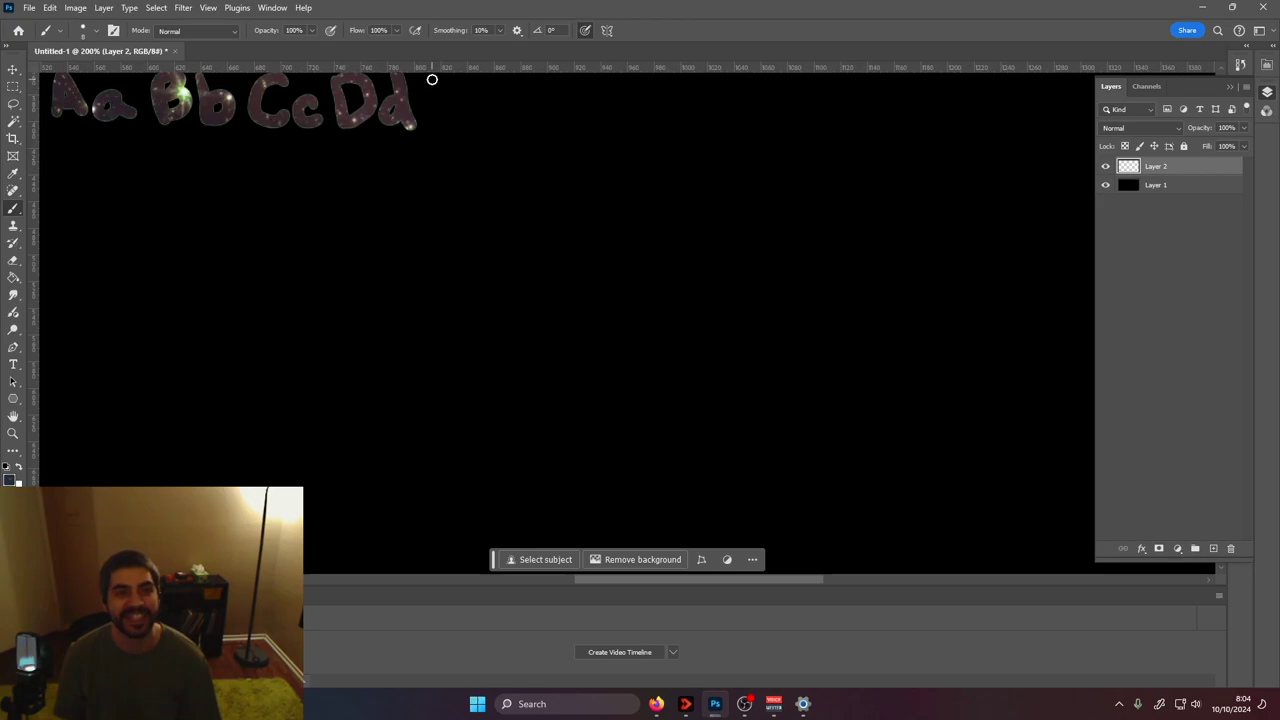
Continue the top row with galaxy-textured Ee, Ff and Gg
mouse_move(430, 103)
mouse_down()
mouse_move(429, 126)
mouse_move(456, 128)
mouse_up()
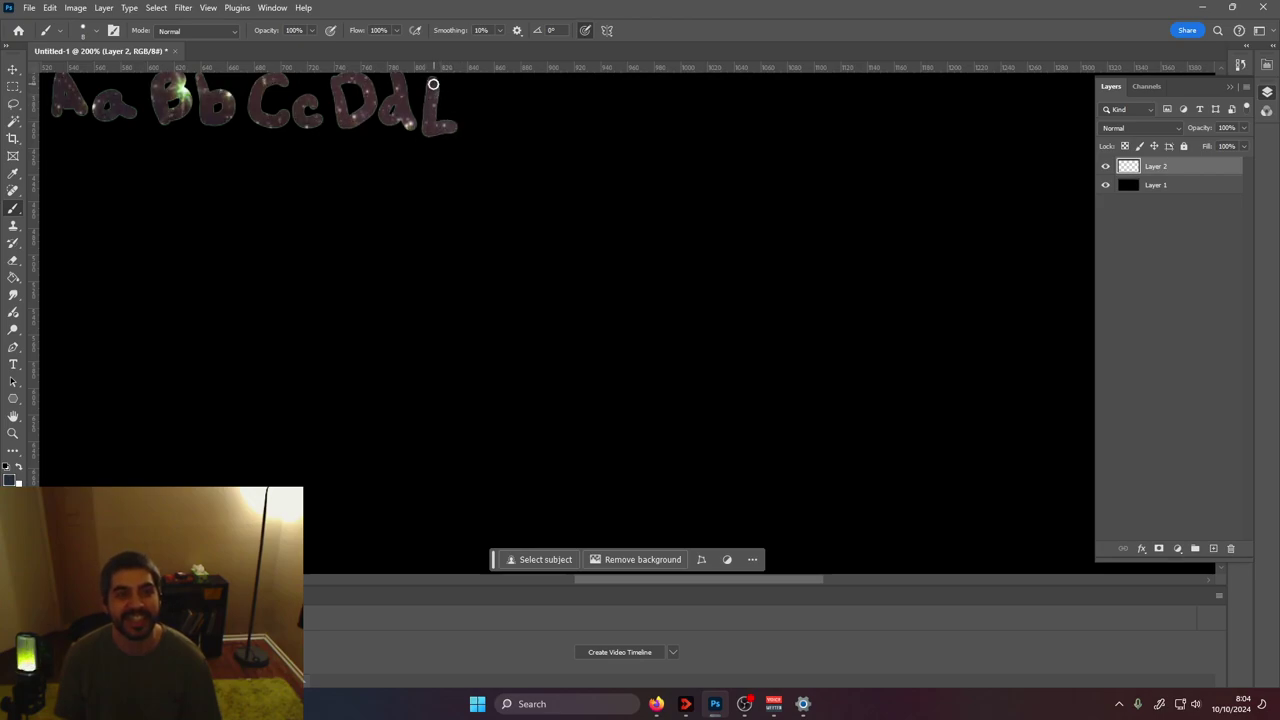
mouse_move(433, 84)
mouse_down()
mouse_move(457, 81)
mouse_move(490, 122)
mouse_up()
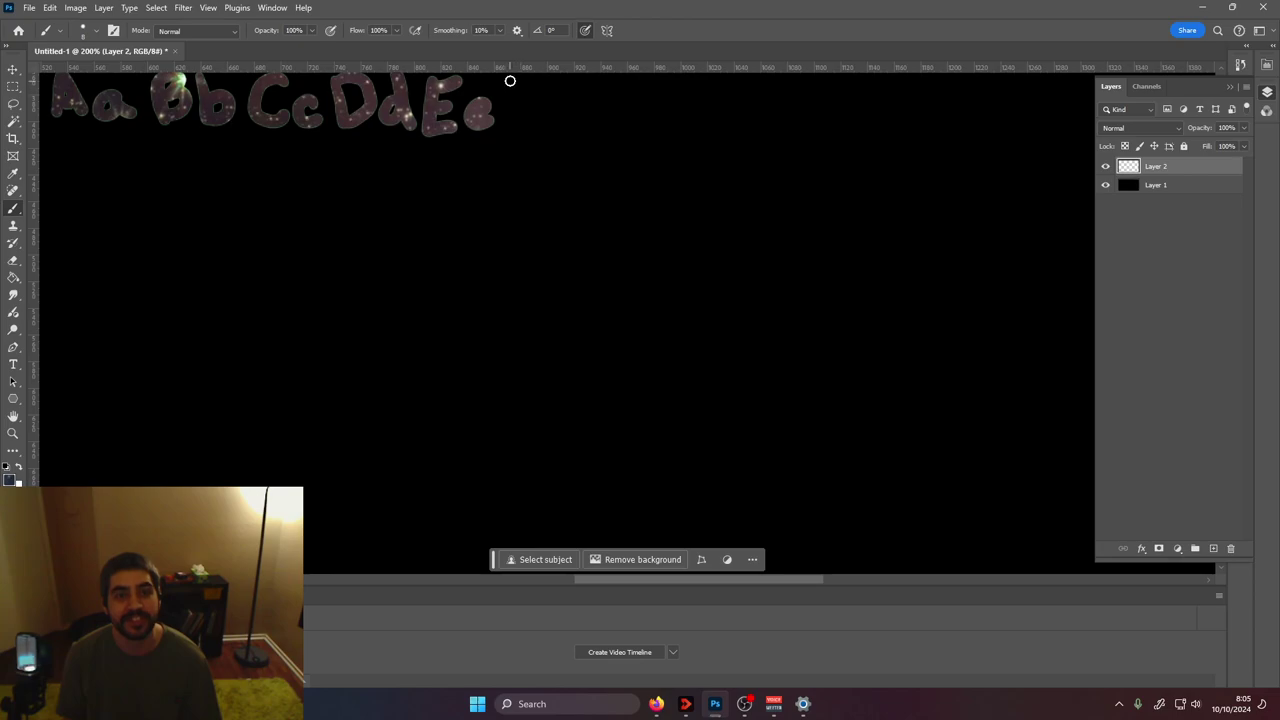
drag(510, 78, 508, 136)
mouse_move(509, 80)
mouse_down()
mouse_move(542, 72)
mouse_move(535, 105)
mouse_move(548, 104)
mouse_move(550, 140)
mouse_move(548, 120)
mouse_move(572, 117)
mouse_up()
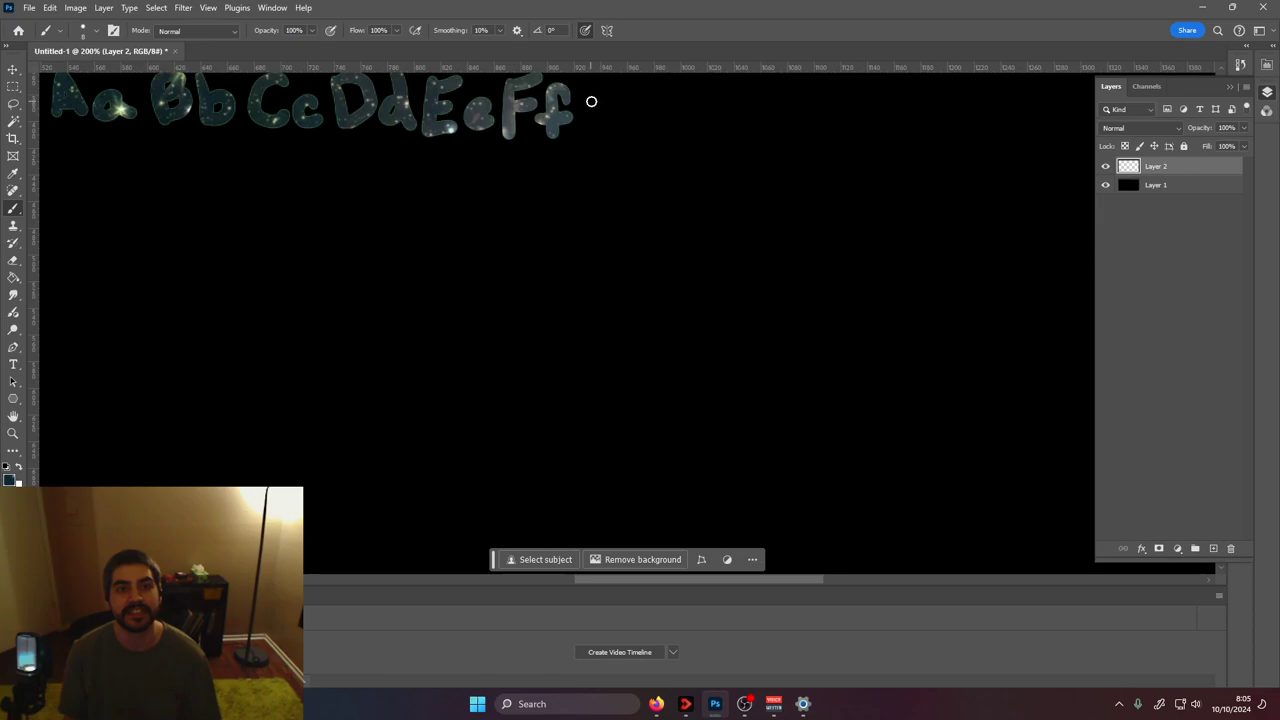
mouse_move(618, 93)
mouse_down()
mouse_move(609, 79)
mouse_move(586, 106)
mouse_move(618, 126)
mouse_move(609, 116)
mouse_up()
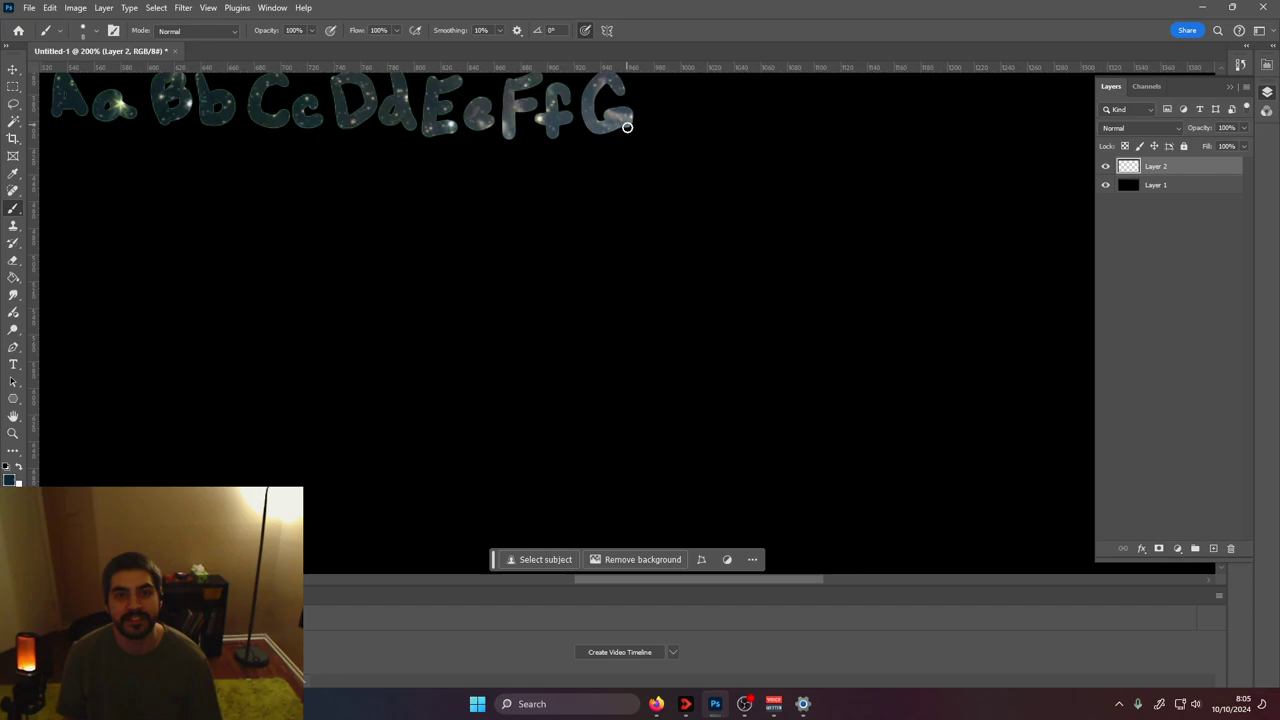
mouse_move(665, 115)
mouse_down()
mouse_move(648, 112)
mouse_move(626, 144)
mouse_up()
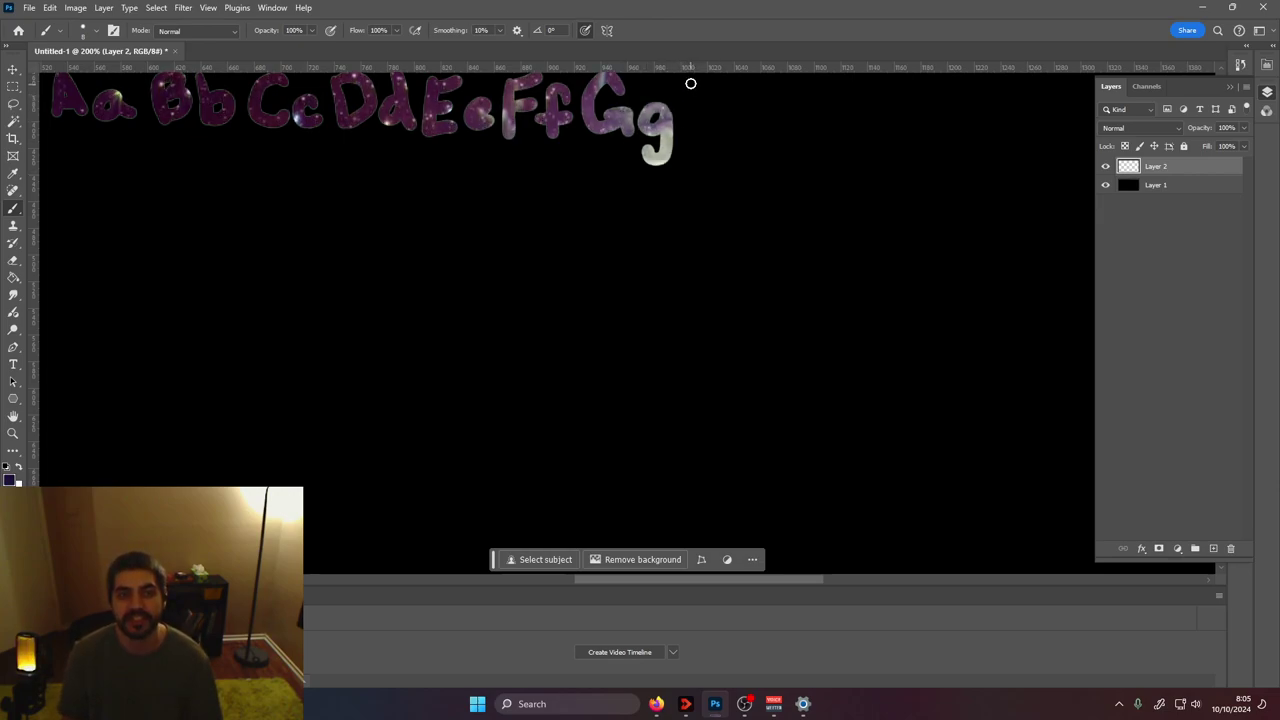
Paint galaxy-textured Hh and a dotted Ii to the right of Gg
drag(686, 79, 684, 133)
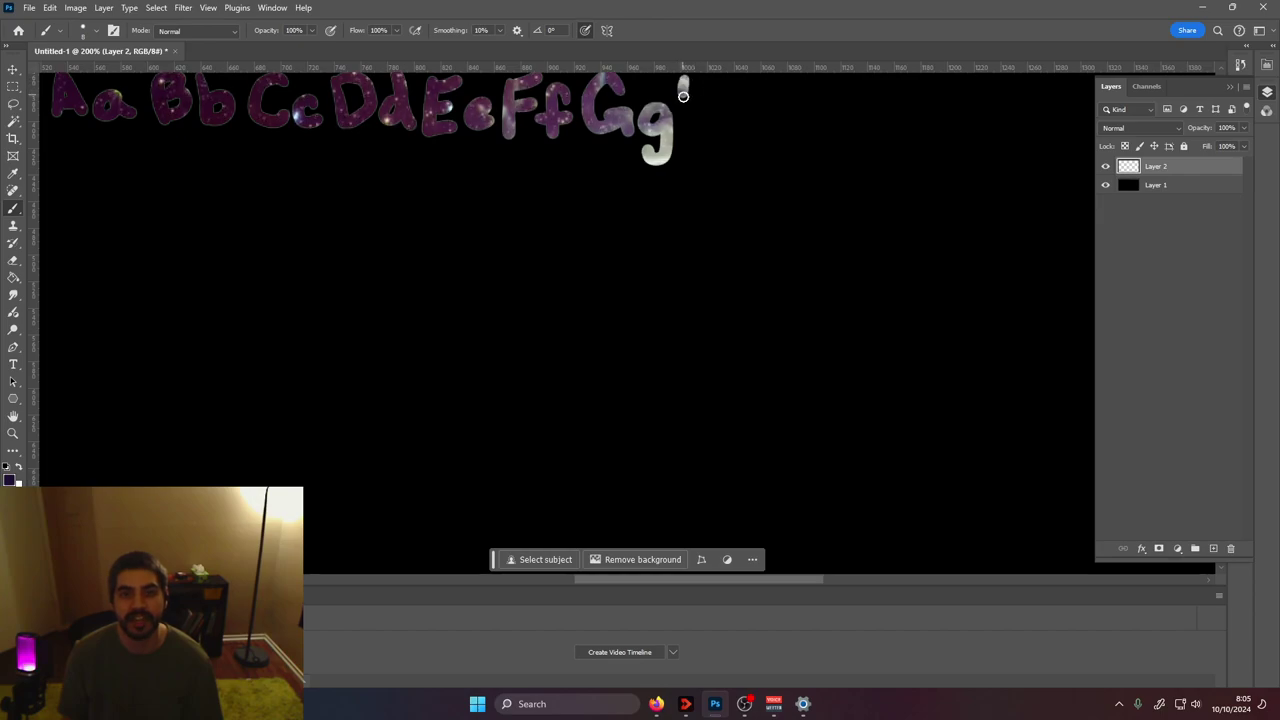
mouse_move(713, 86)
mouse_down()
mouse_move(714, 127)
mouse_move(712, 110)
mouse_move(731, 140)
mouse_move(762, 138)
mouse_up()
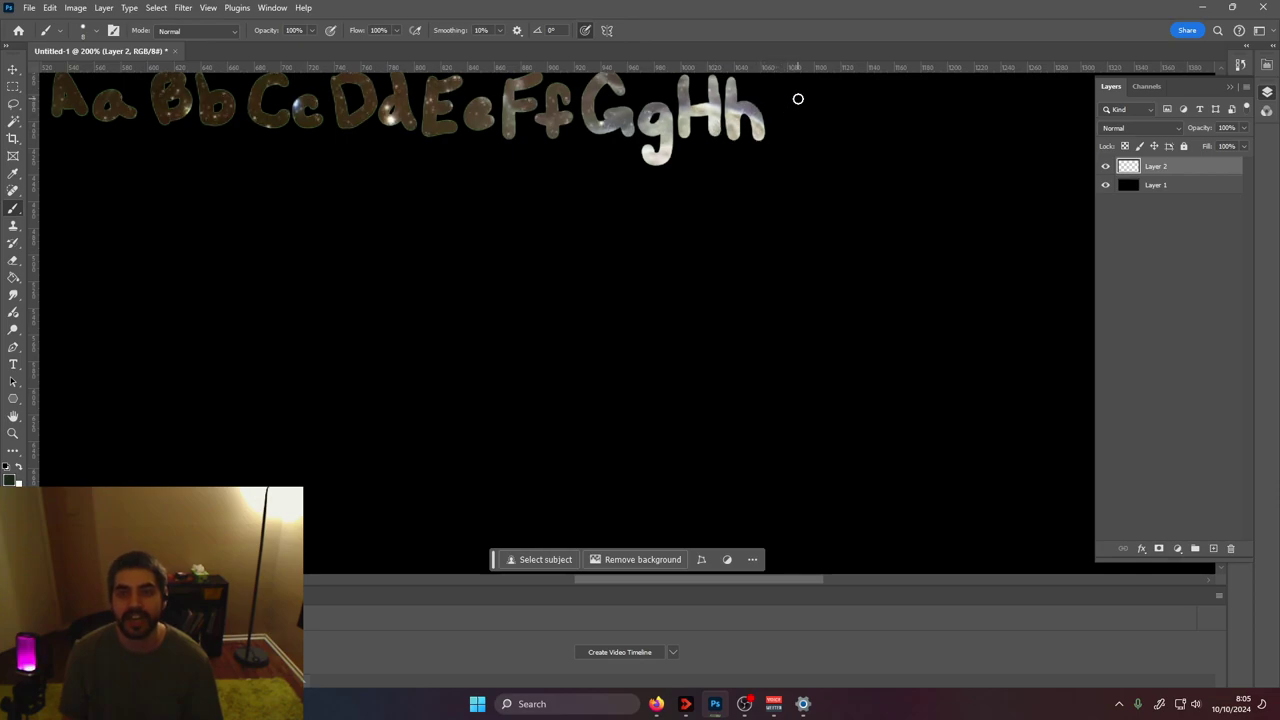
mouse_move(778, 85)
mouse_down()
mouse_move(815, 84)
mouse_move(785, 130)
mouse_move(834, 138)
mouse_up()
click(841, 87)
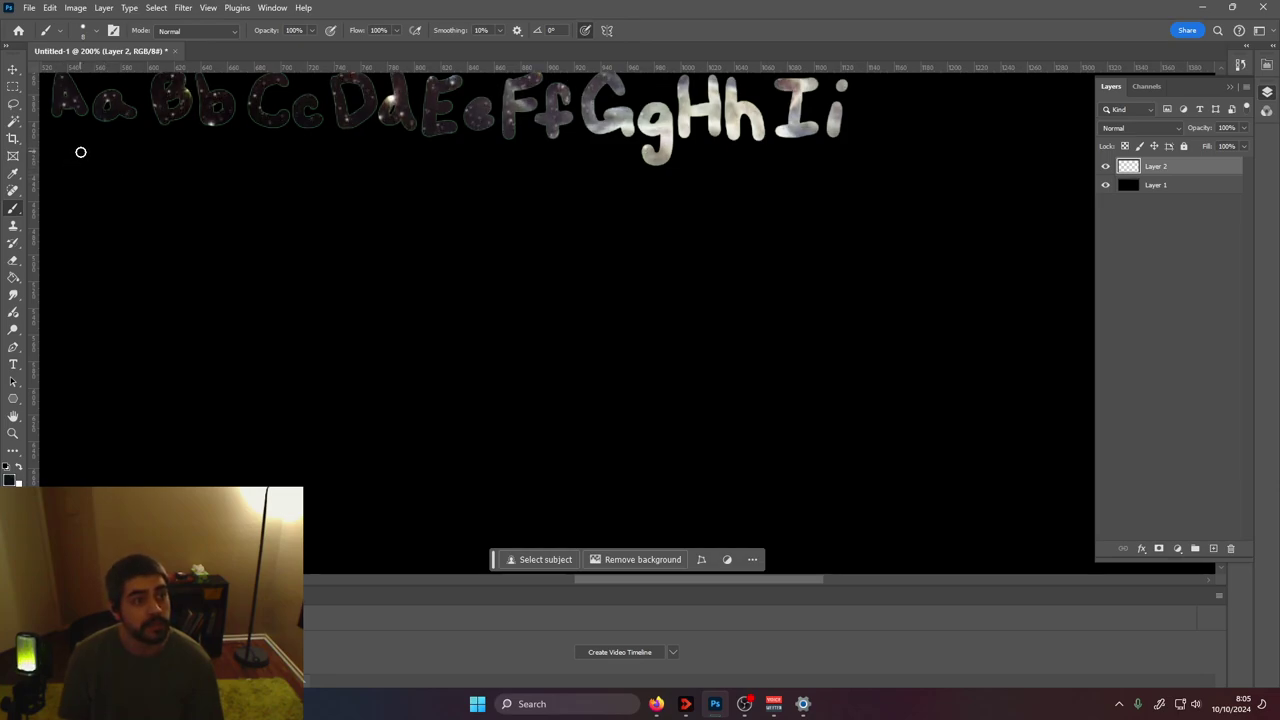
Start a second row with galaxy letters Jj, Kk, Ll, Mm and Nn
mouse_move(81, 152)
mouse_down()
mouse_move(66, 178)
mouse_move(100, 142)
mouse_move(105, 205)
mouse_up()
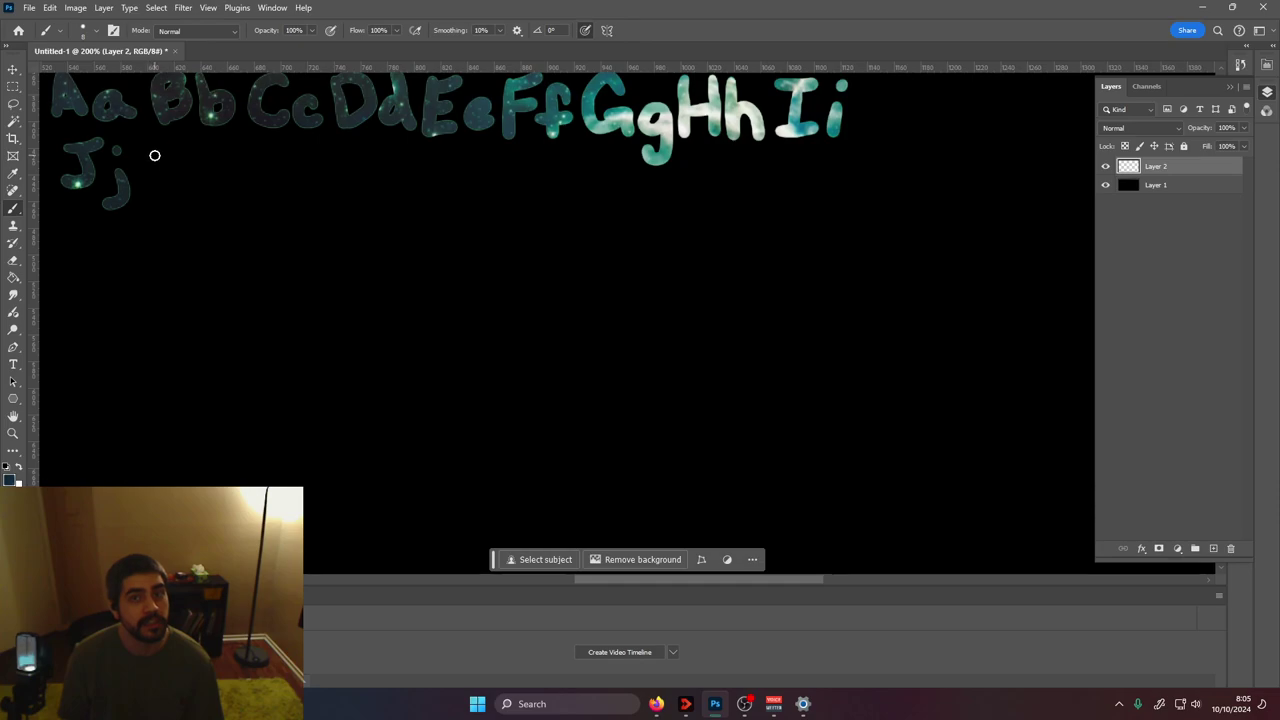
mouse_move(156, 141)
mouse_down()
mouse_move(156, 185)
mouse_move(183, 147)
mouse_move(193, 191)
mouse_move(235, 197)
mouse_up()
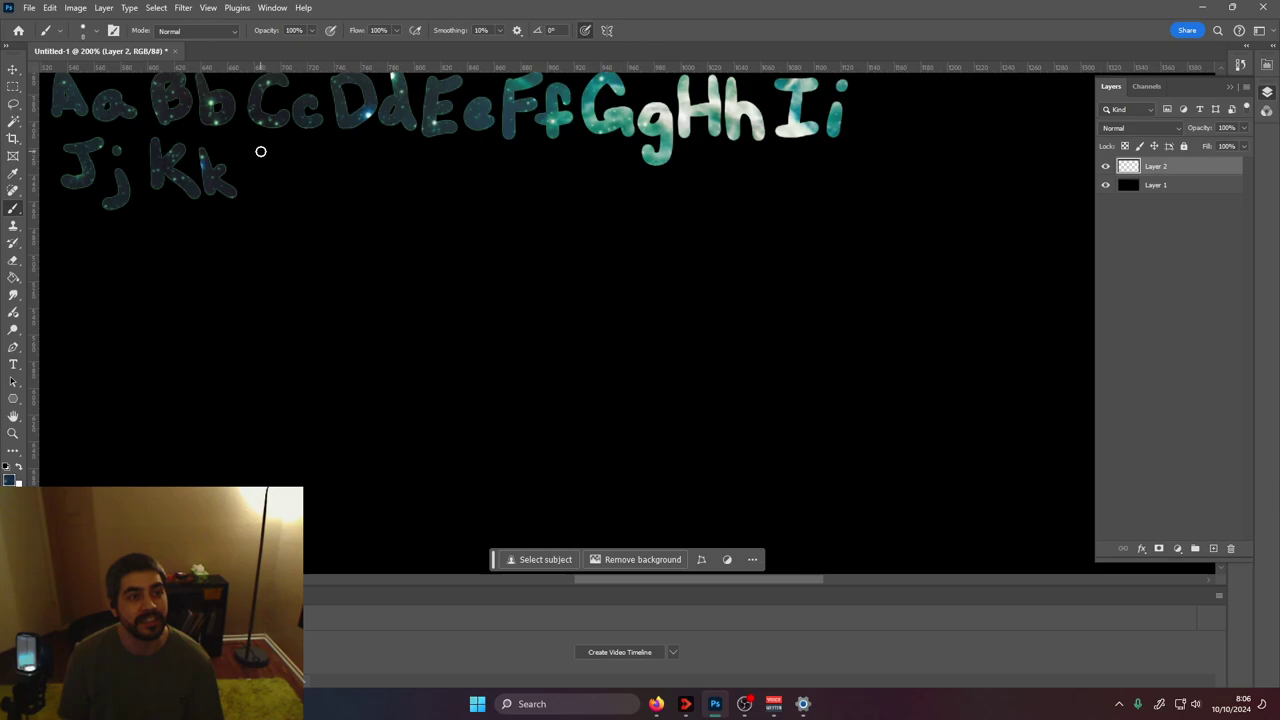
mouse_move(255, 141)
mouse_down()
mouse_move(255, 189)
mouse_move(298, 193)
mouse_up()
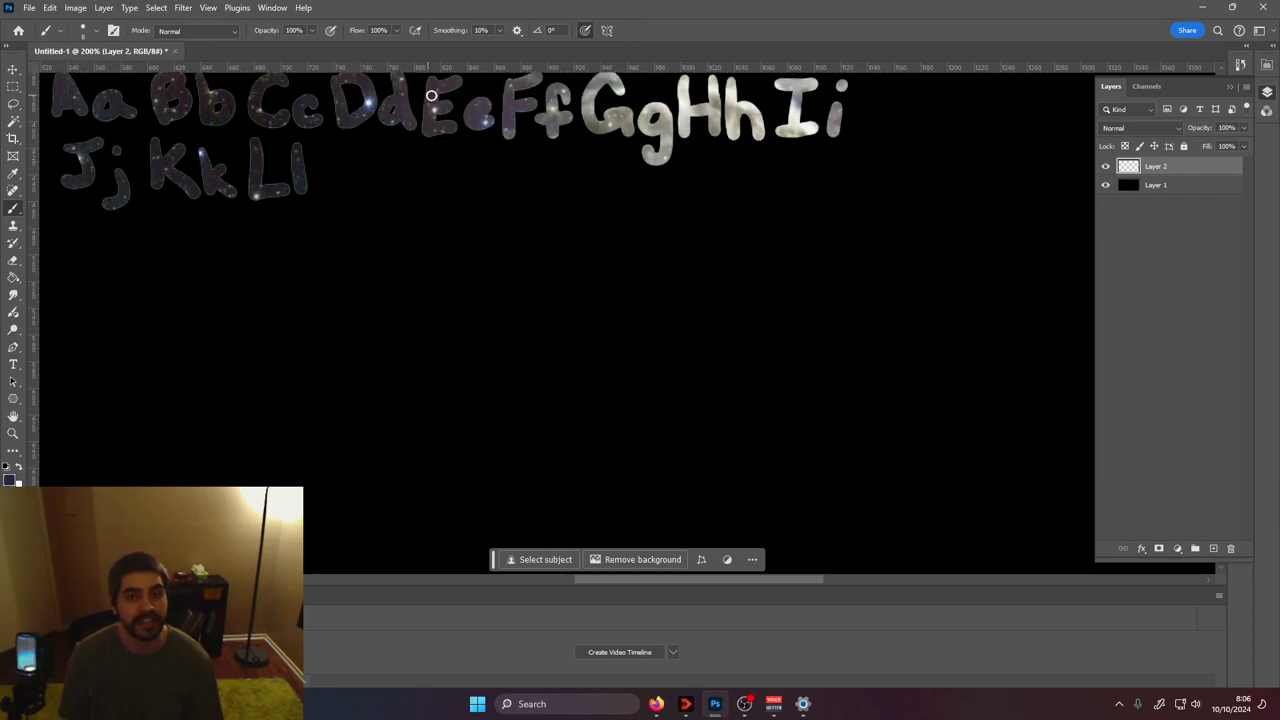
mouse_move(329, 147)
mouse_down()
mouse_move(322, 197)
mouse_move(370, 193)
mouse_move(388, 175)
mouse_move(396, 198)
mouse_move(418, 174)
mouse_move(441, 183)
mouse_up()
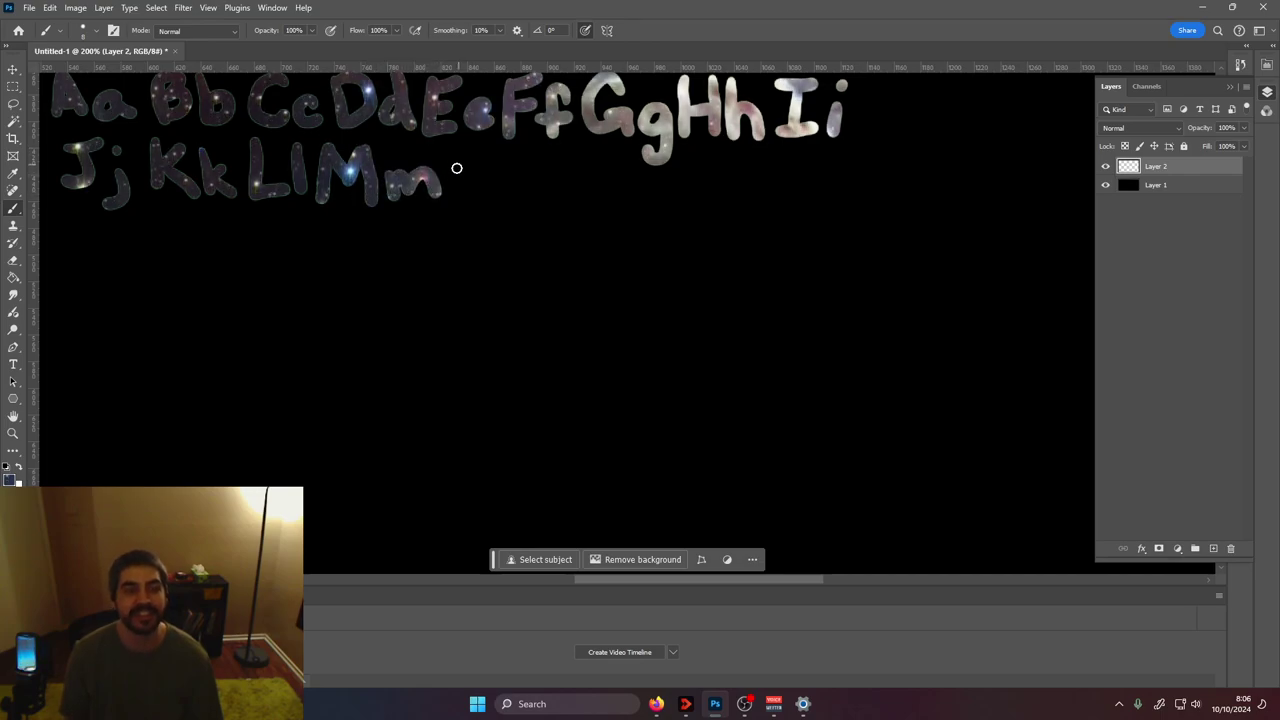
drag(458, 146, 457, 200)
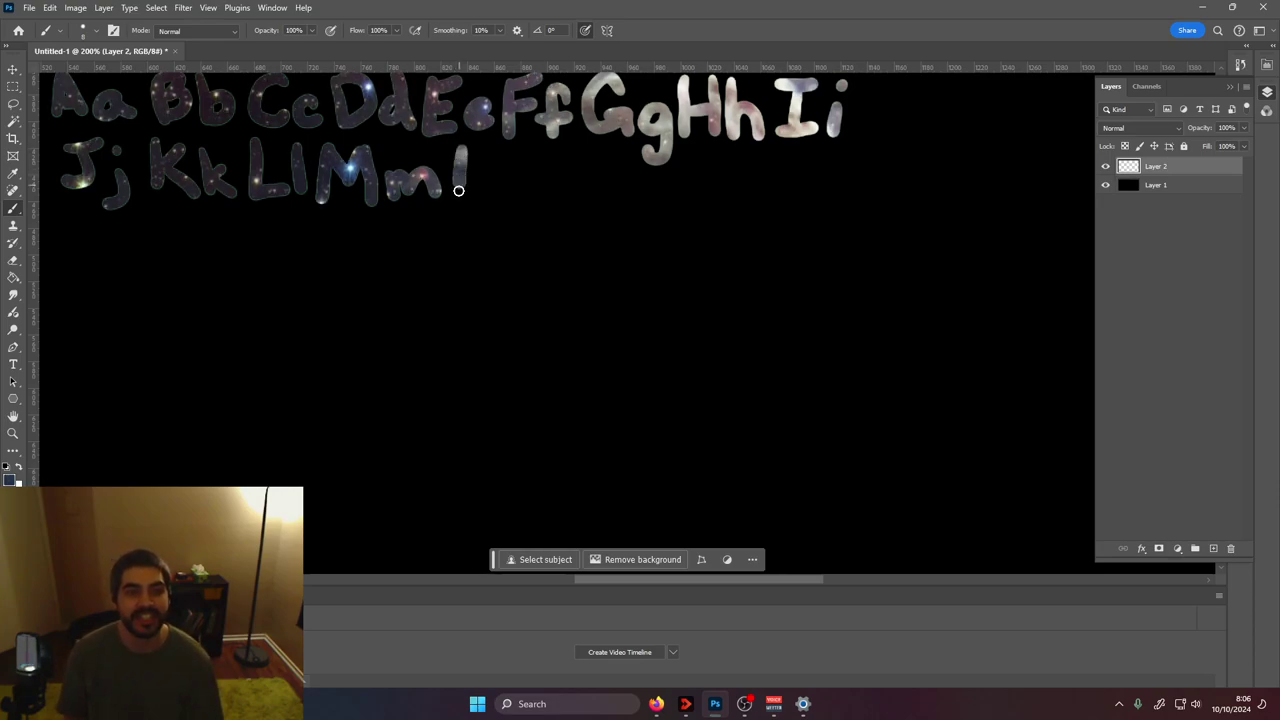
mouse_move(460, 150)
mouse_down()
mouse_move(492, 163)
mouse_move(512, 200)
mouse_move(537, 197)
mouse_up()
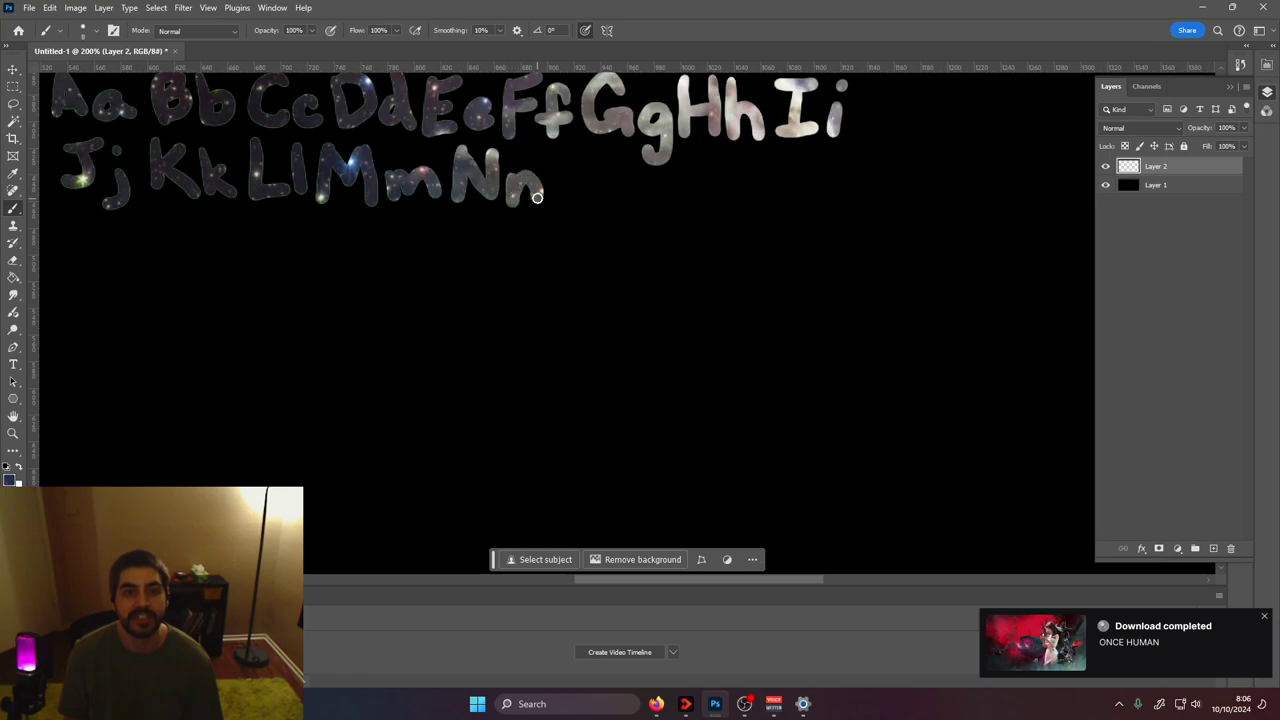
Finish the second row through Qq, then begin a third row with Rr and Ss
mouse_move(575, 150)
mouse_down()
mouse_move(606, 180)
mouse_move(657, 191)
mouse_move(687, 231)
mouse_move(713, 196)
mouse_up()
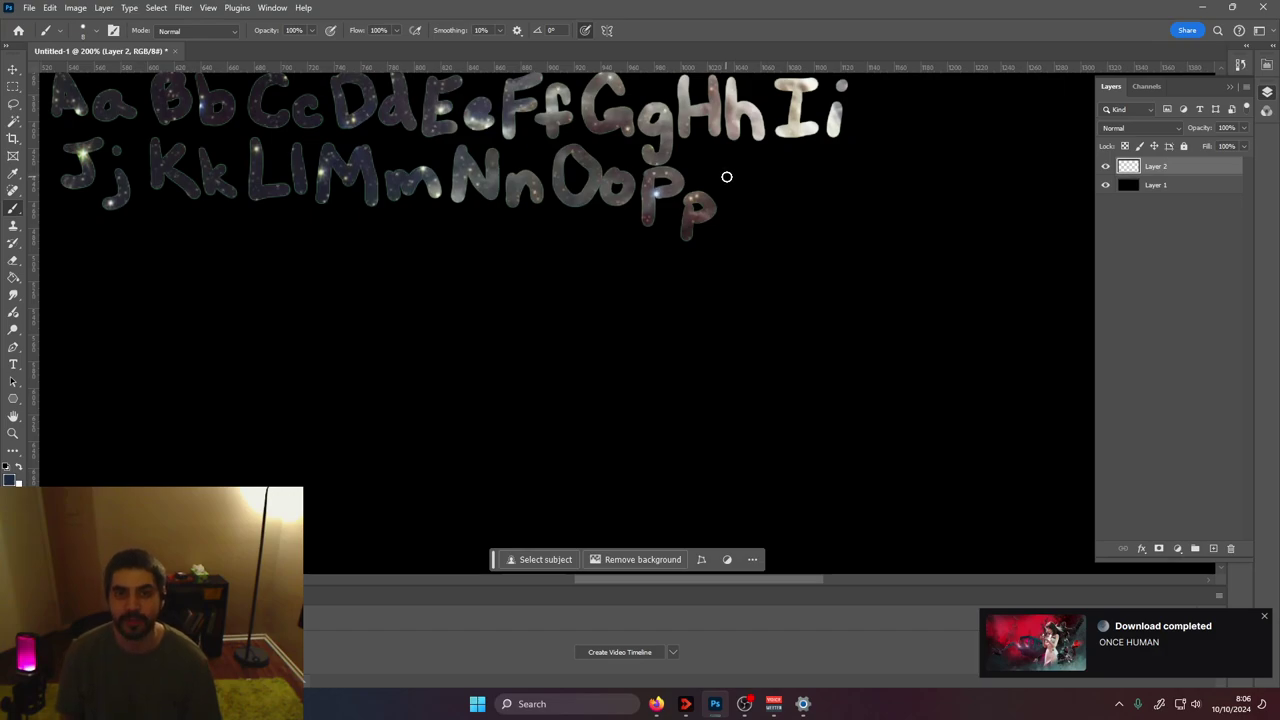
mouse_move(757, 162)
mouse_down()
mouse_move(750, 216)
mouse_move(754, 171)
mouse_move(765, 218)
mouse_move(802, 238)
mouse_up()
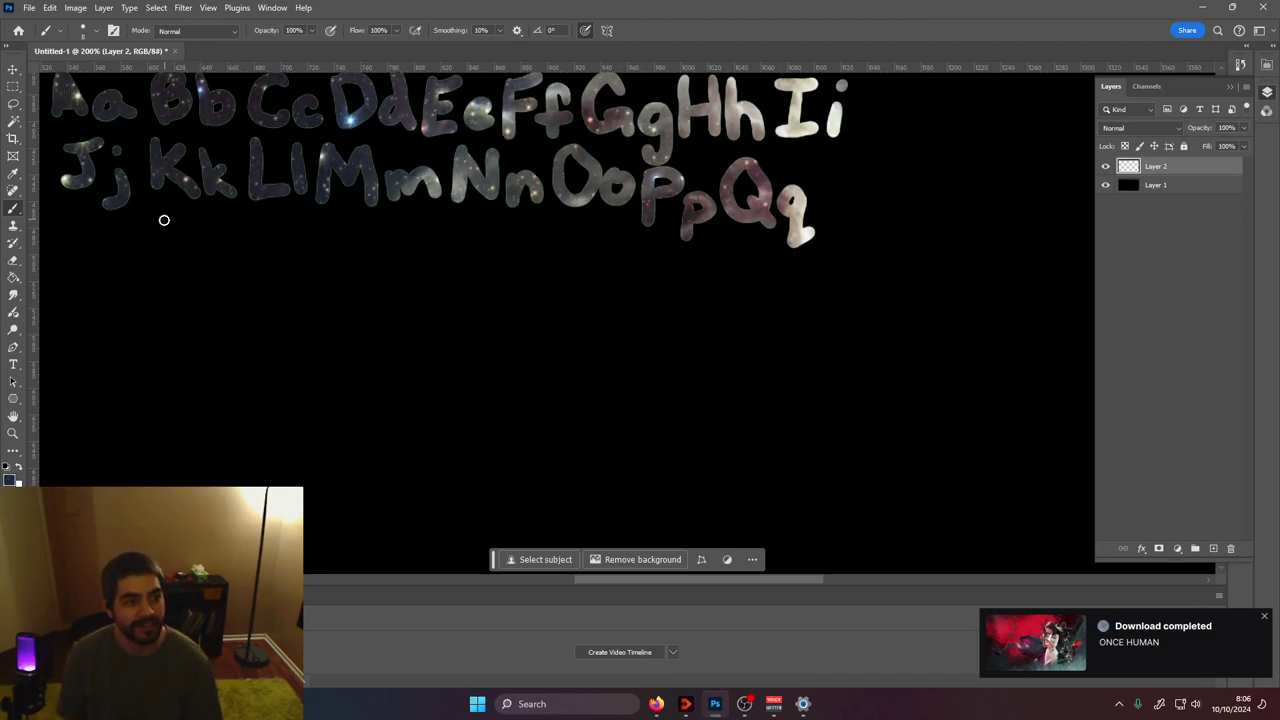
drag(63, 218, 68, 265)
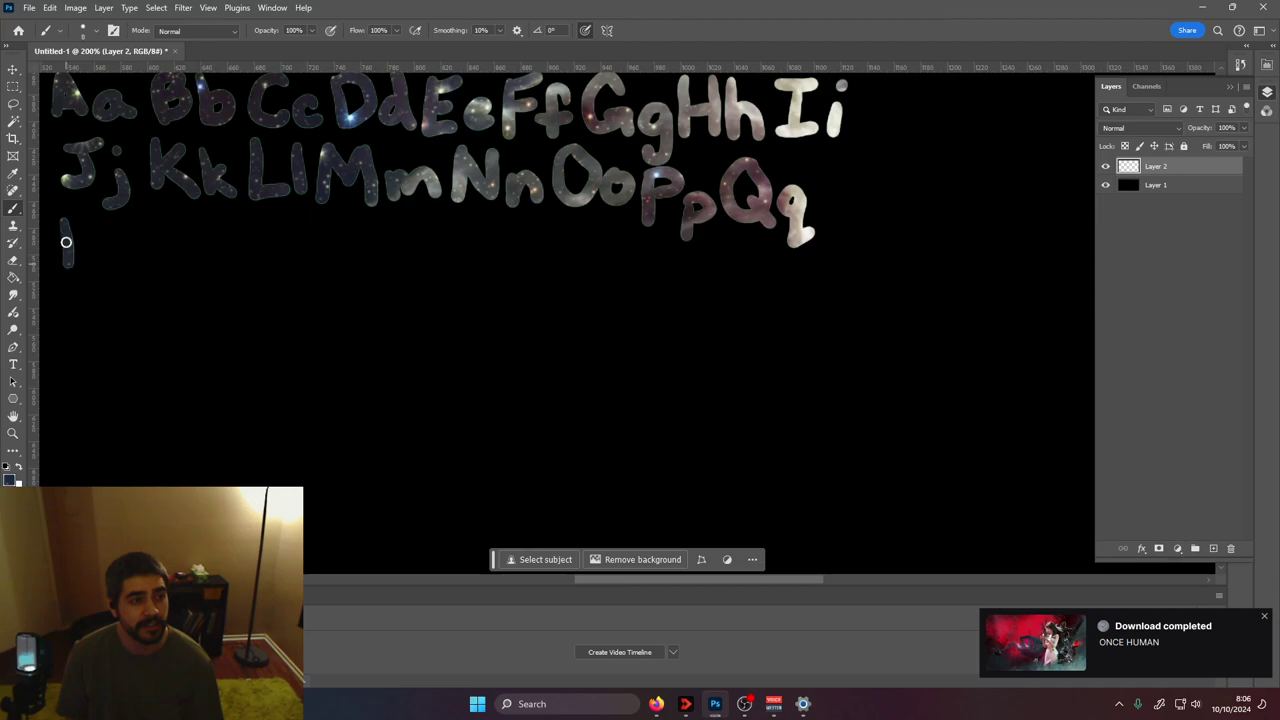
mouse_move(63, 216)
mouse_down()
mouse_move(123, 265)
mouse_move(146, 229)
mouse_up()
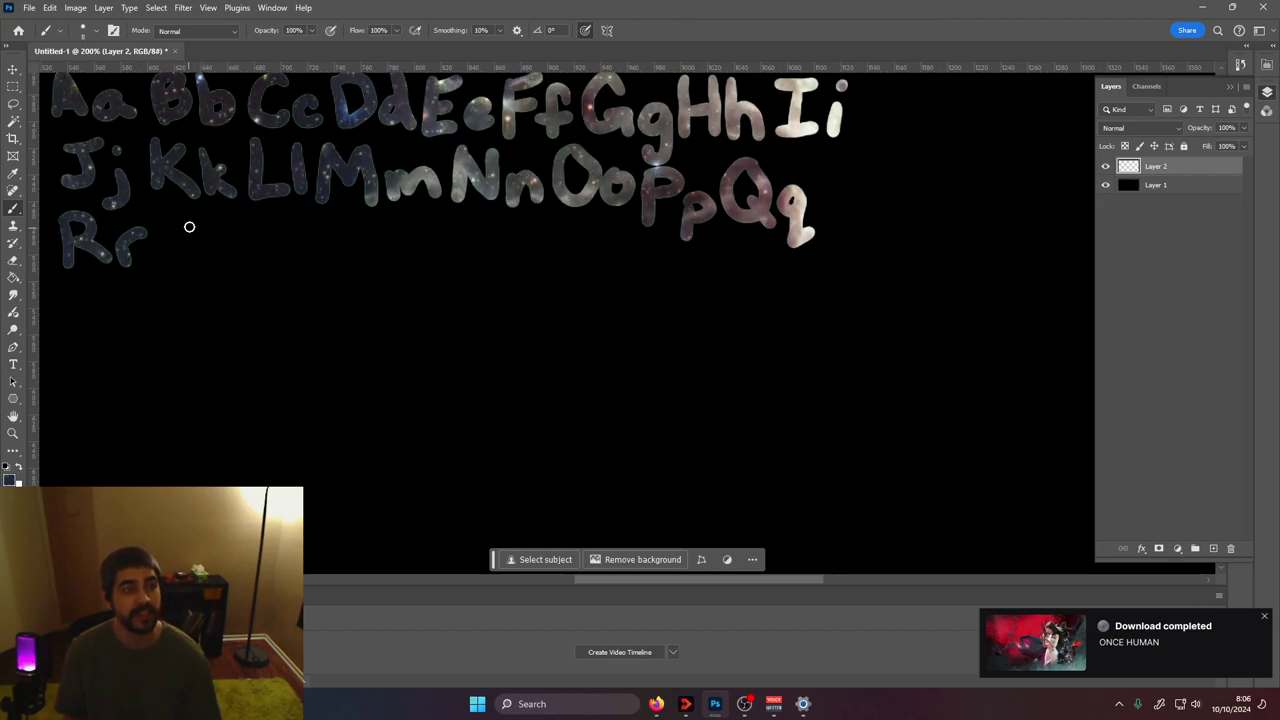
mouse_move(189, 214)
mouse_down()
mouse_move(171, 228)
mouse_move(194, 251)
mouse_move(166, 252)
mouse_move(226, 256)
mouse_move(212, 265)
mouse_up()
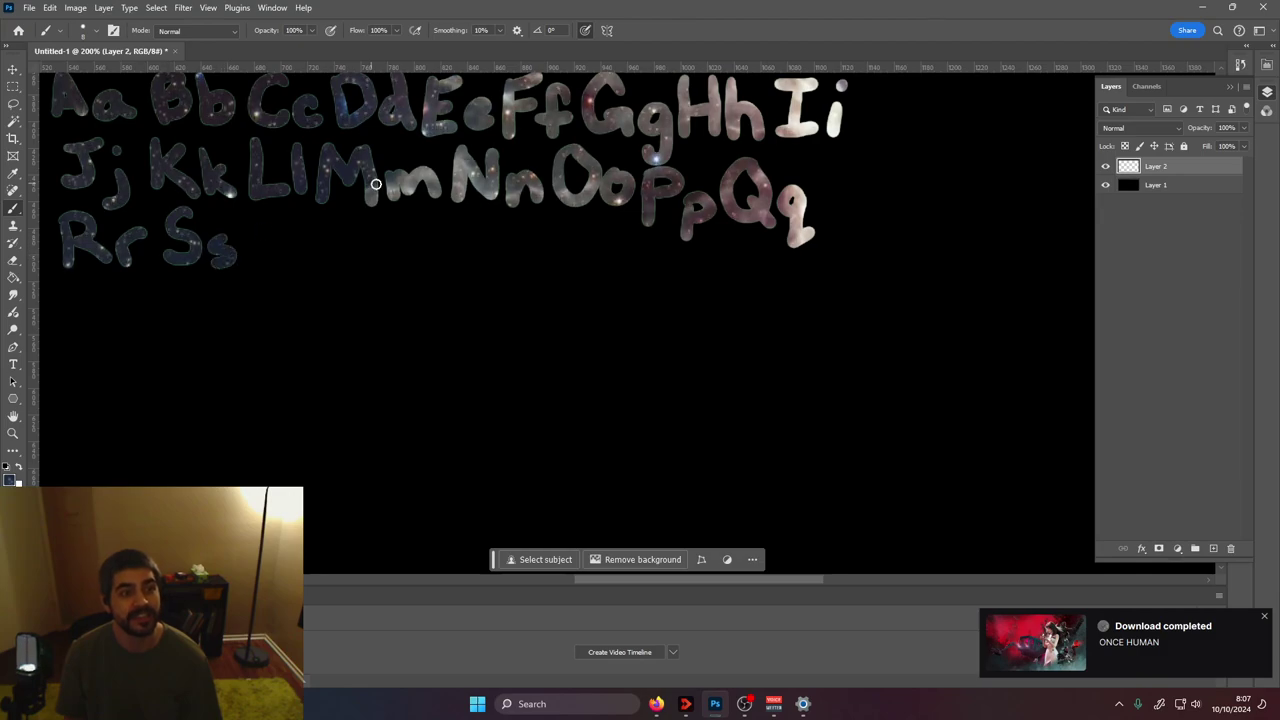
Paint Tt, undoing and redrawing the lowercase t, then Uu, Vv, Ww and x's first stroke
mouse_move(246, 217)
mouse_down()
mouse_move(304, 208)
mouse_move(277, 262)
mouse_move(315, 258)
mouse_move(313, 237)
mouse_up()
right_click(302, 251)
click(302, 240)
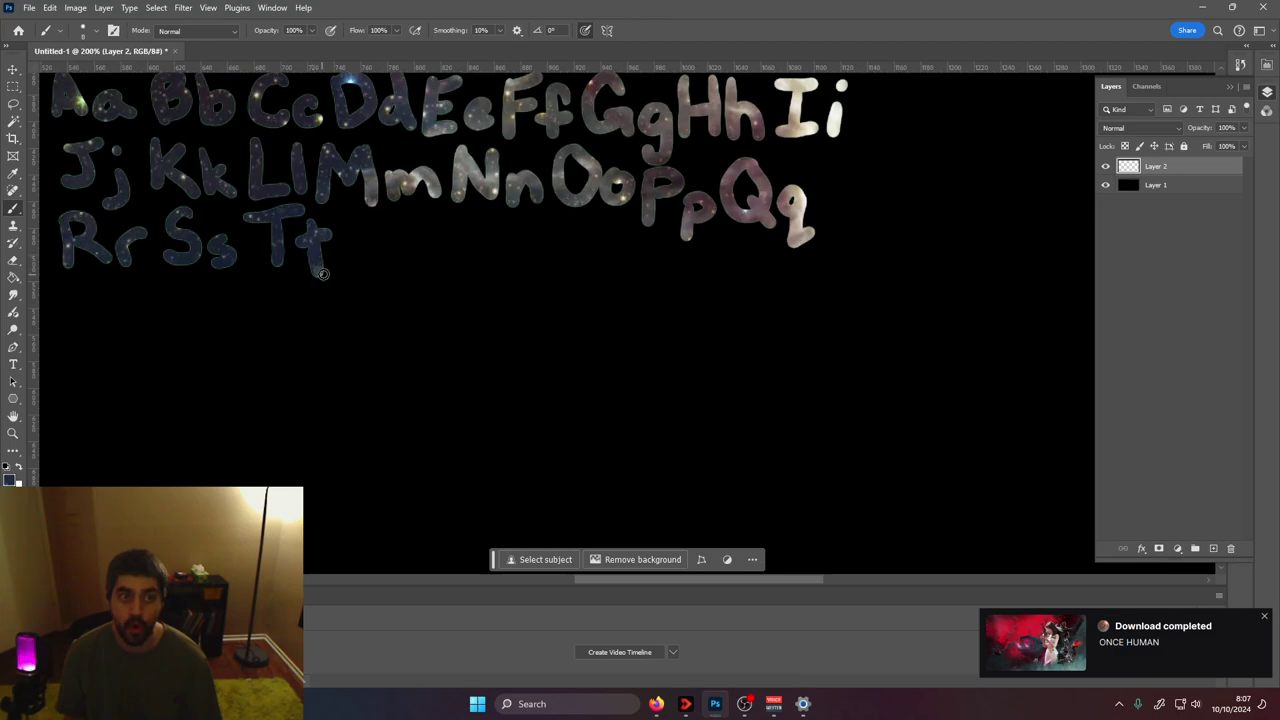
drag(318, 266, 334, 264)
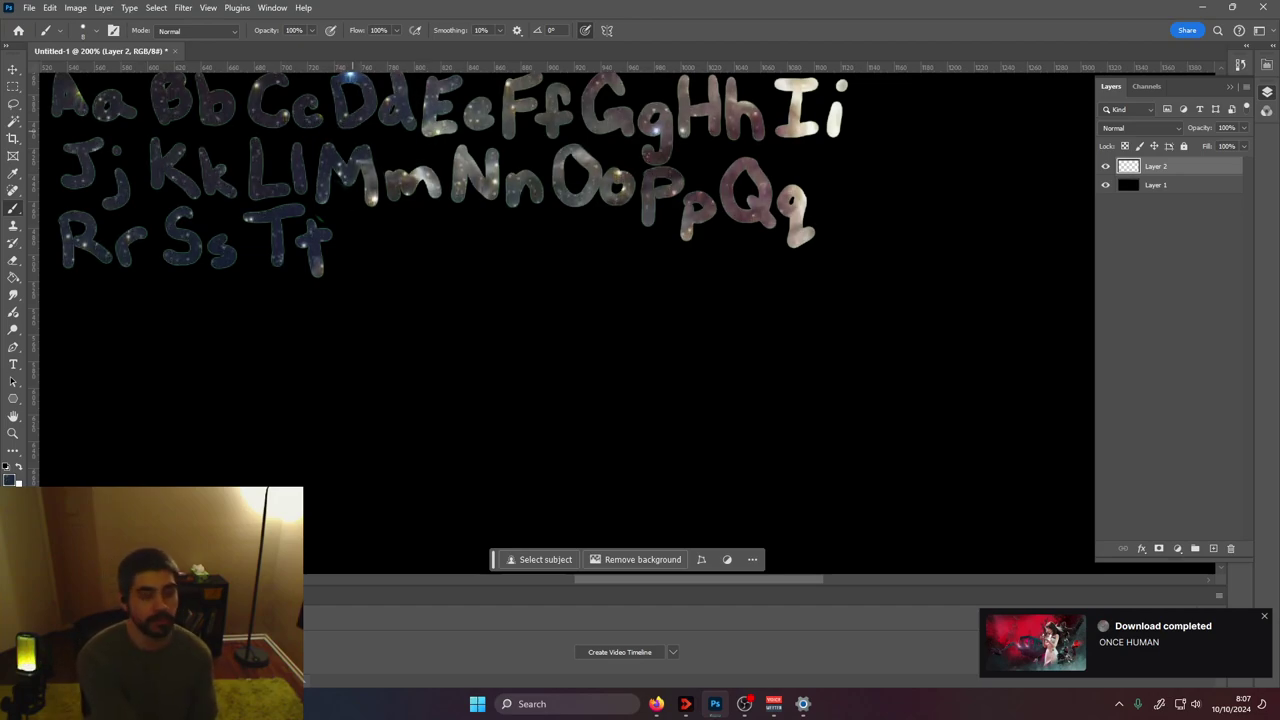
key(ctrl+z)
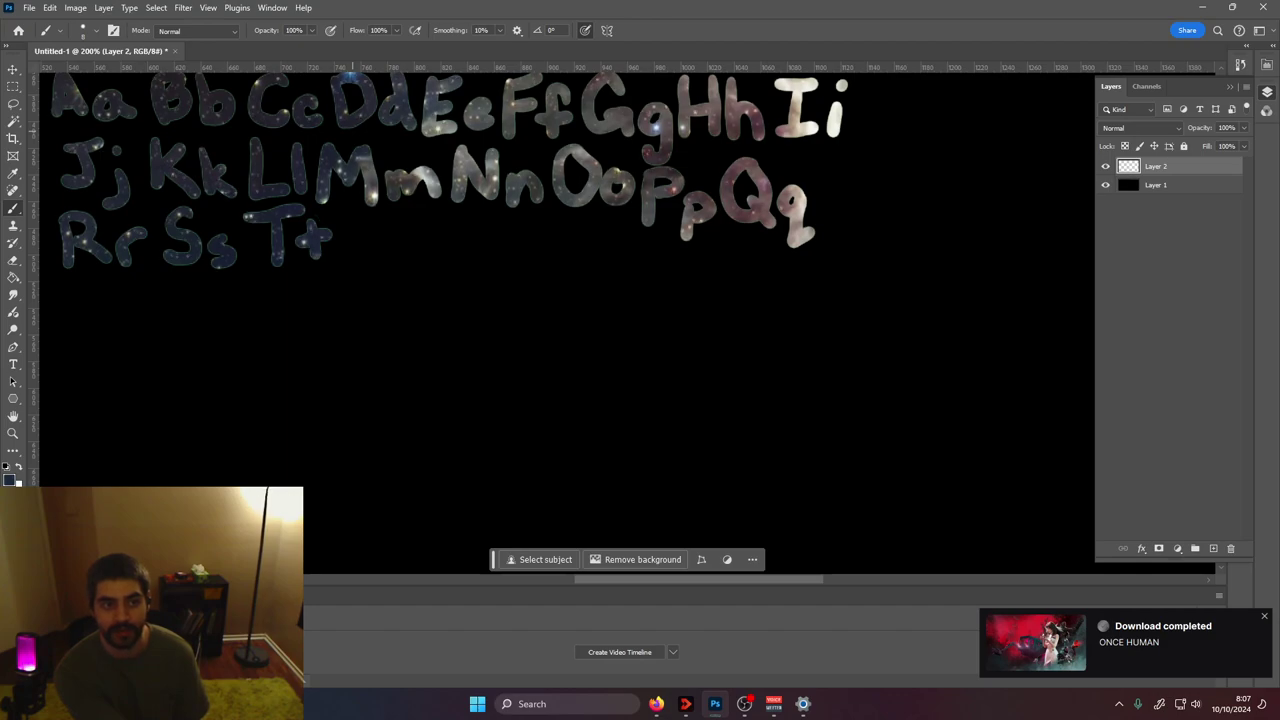
key(ctrl+z)
key(ctrl+z)
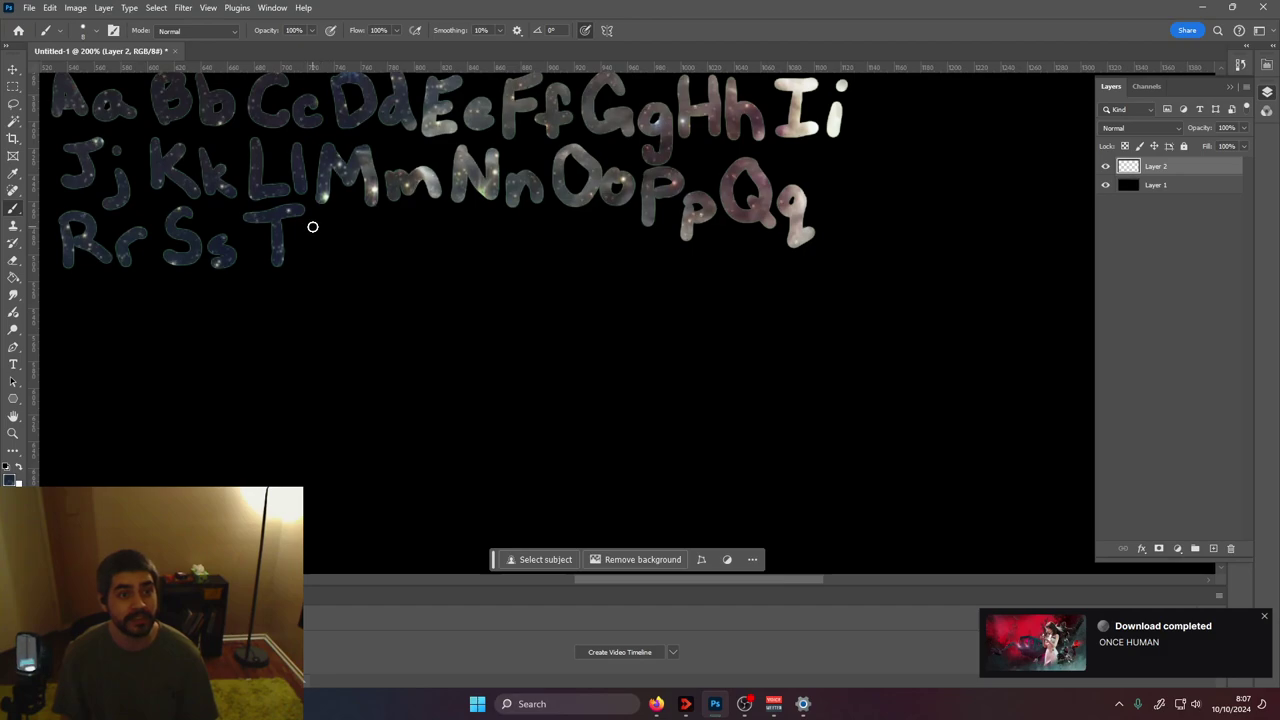
mouse_move(316, 219)
mouse_down()
mouse_move(317, 266)
mouse_move(335, 242)
mouse_move(358, 245)
mouse_move(374, 268)
mouse_move(394, 218)
mouse_move(418, 270)
mouse_move(423, 241)
mouse_move(461, 268)
mouse_move(484, 219)
mouse_move(500, 263)
mouse_move(519, 240)
mouse_up()
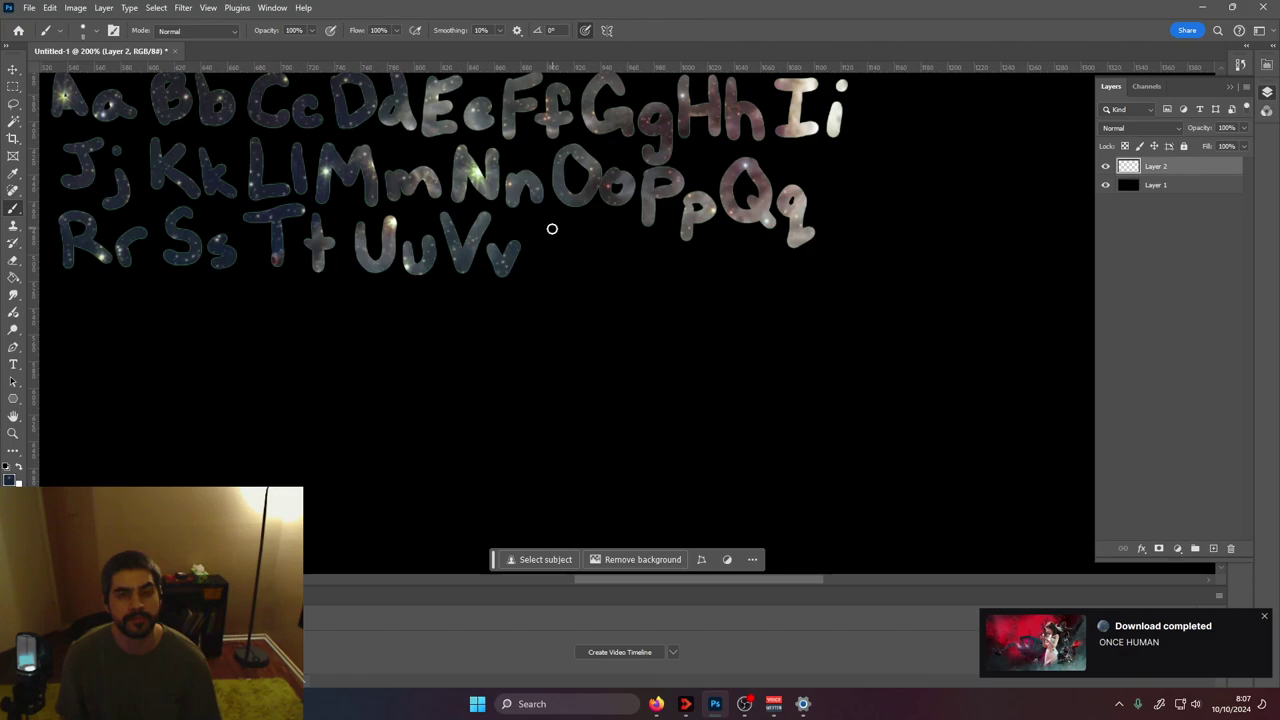
mouse_move(531, 218)
mouse_down()
mouse_move(534, 260)
mouse_move(563, 260)
mouse_move(578, 228)
mouse_move(602, 268)
mouse_move(622, 245)
mouse_up()
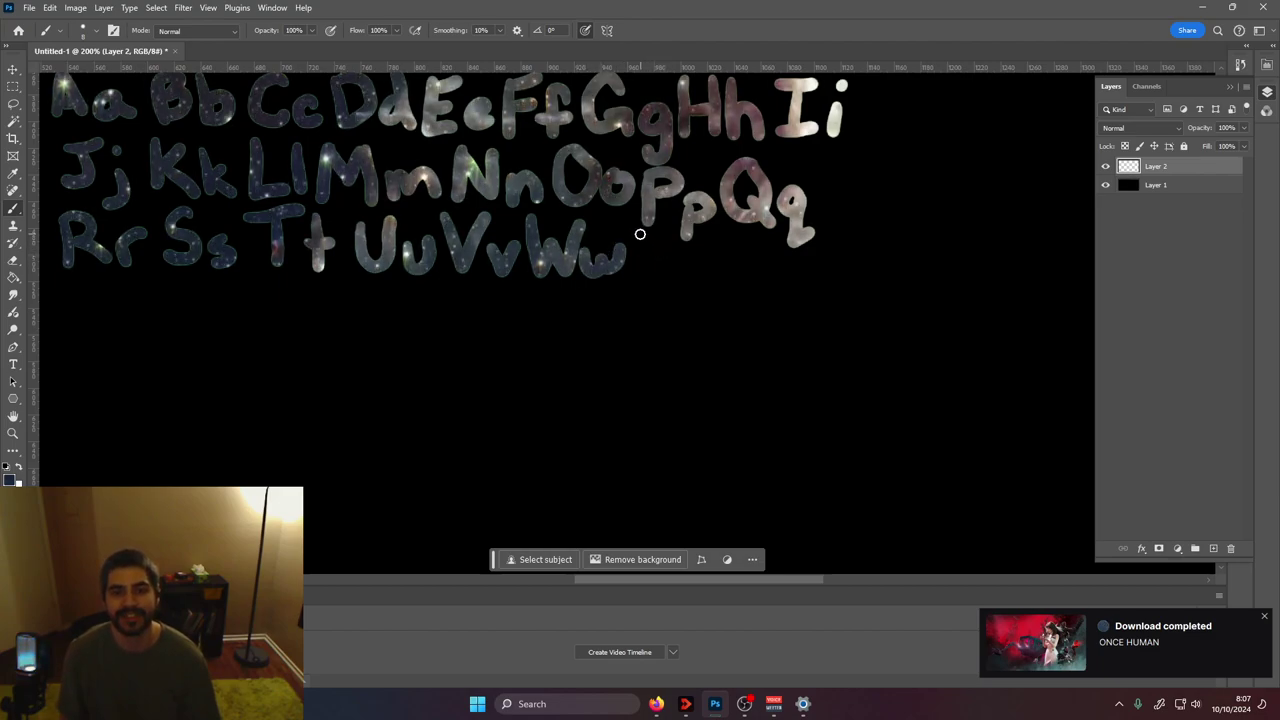
mouse_move(640, 234)
mouse_down()
mouse_move(666, 278)
mouse_move(670, 238)
mouse_move(700, 283)
mouse_move(687, 288)
mouse_up()
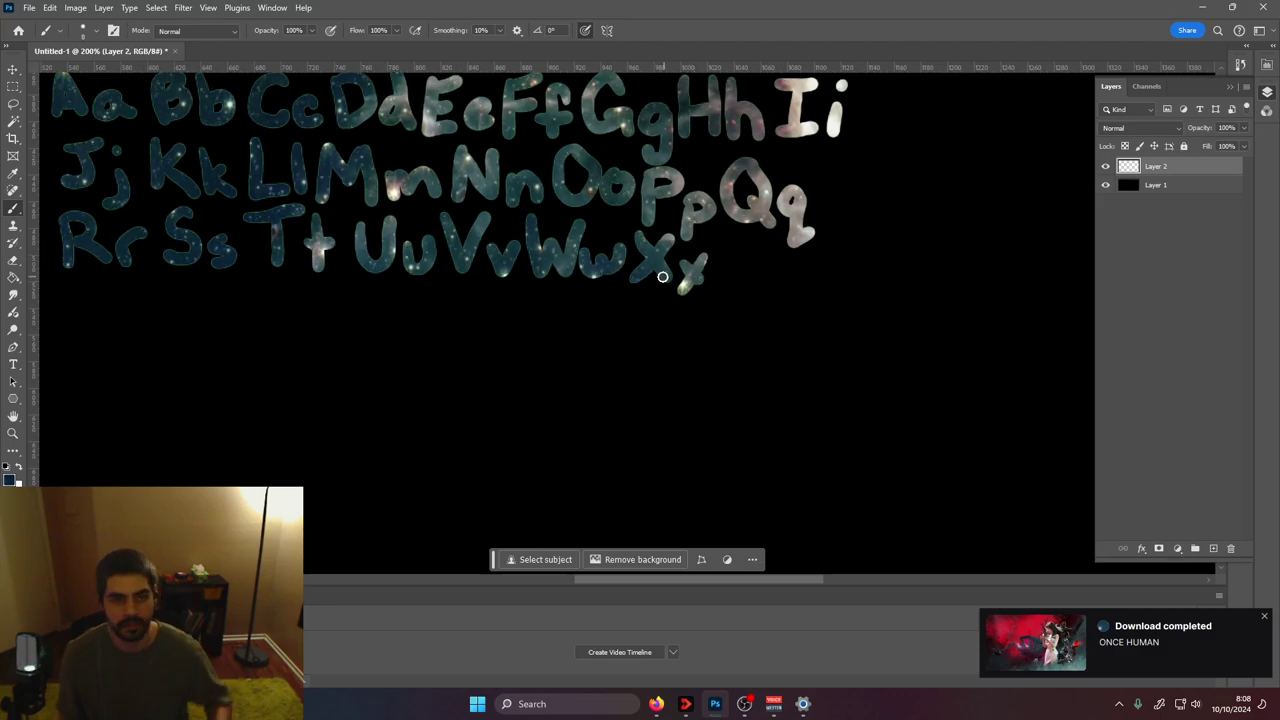
Undo and redraw the x and Y strokes, then paint Yy and Zz to end row three
key(ctrl+z)
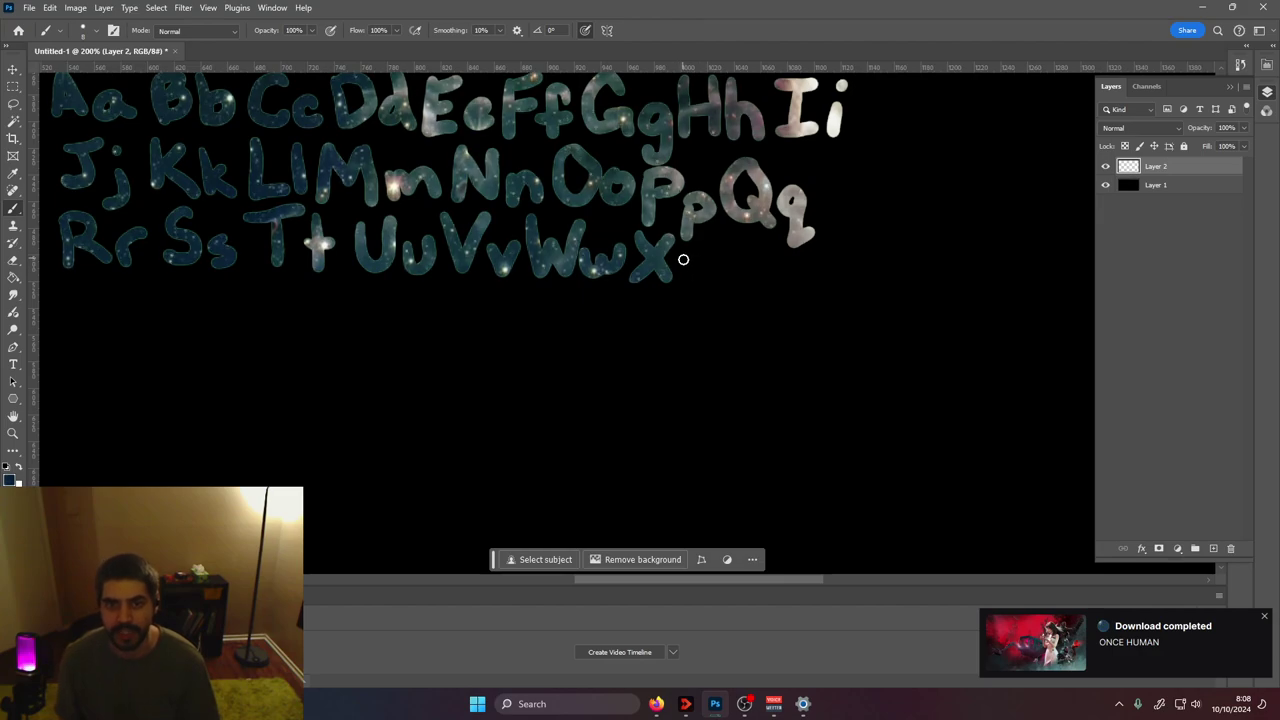
drag(683, 259, 692, 281)
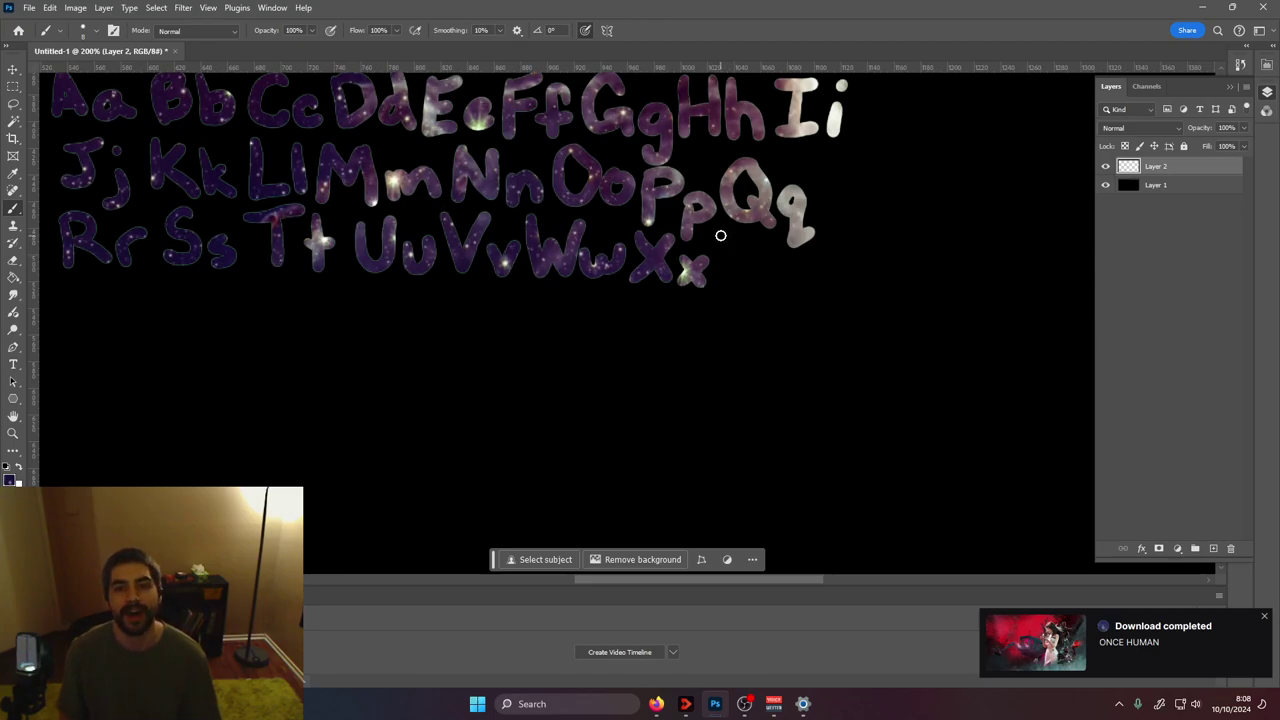
mouse_move(748, 231)
mouse_down()
mouse_move(729, 287)
mouse_move(741, 281)
mouse_up()
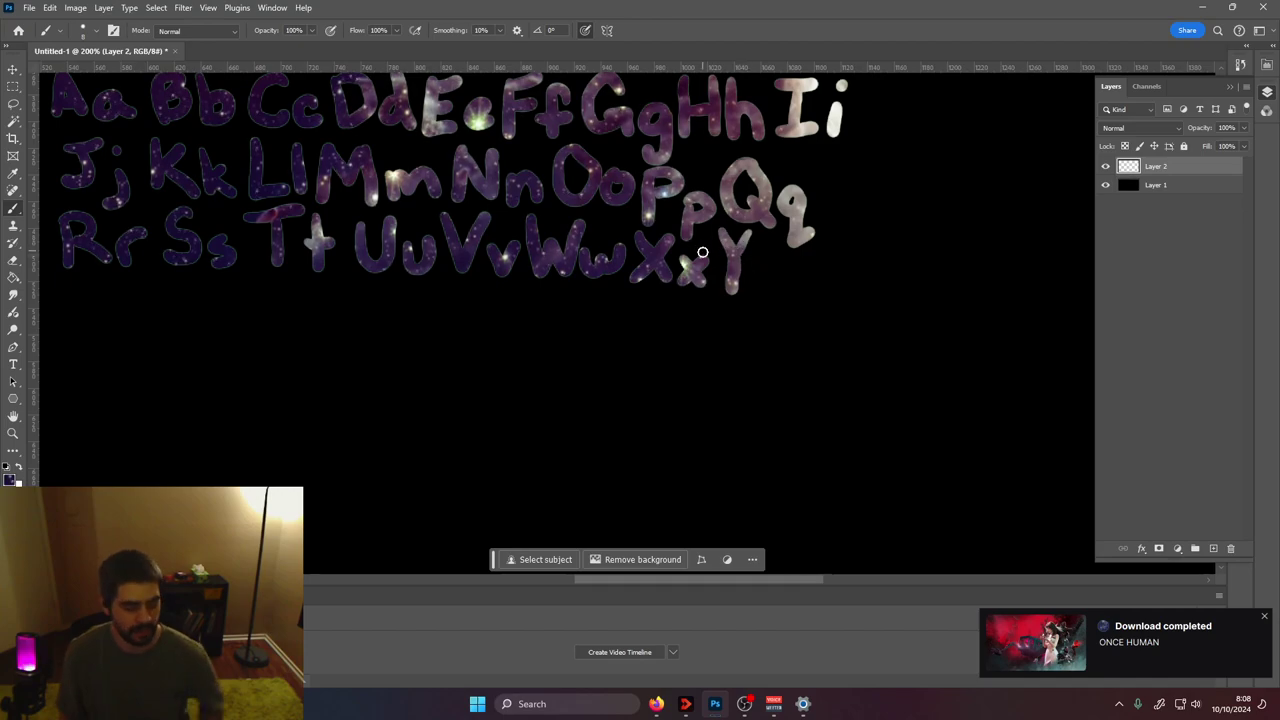
key(ctrl+z)
key(ctrl+z)
key(ctrl+z)
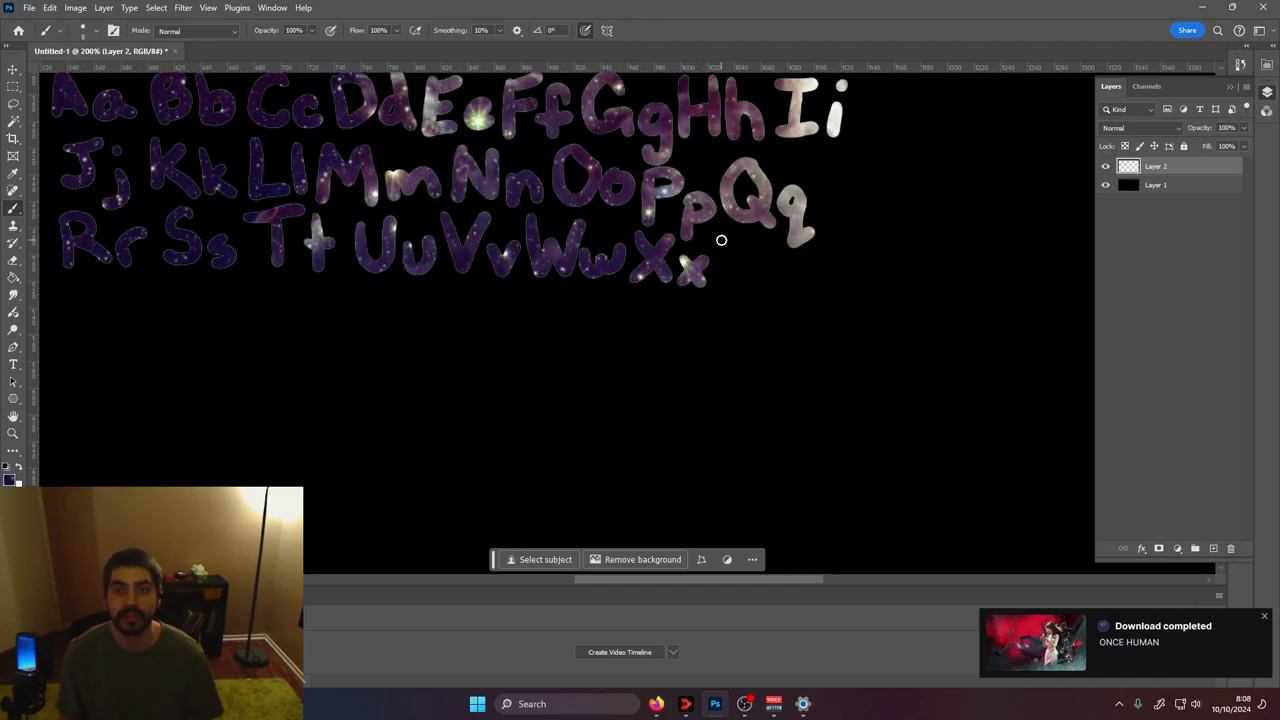
drag(727, 236, 766, 310)
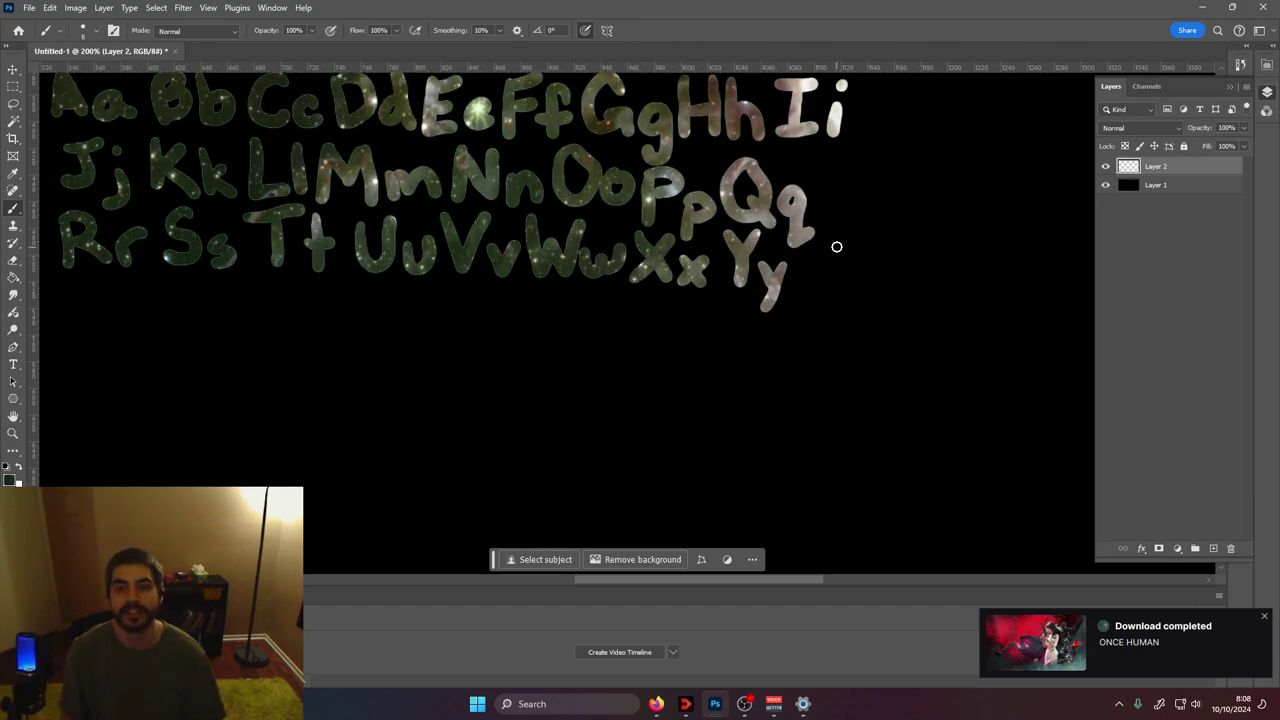
mouse_move(805, 253)
mouse_down()
mouse_move(846, 254)
mouse_move(806, 287)
mouse_move(892, 297)
mouse_up()
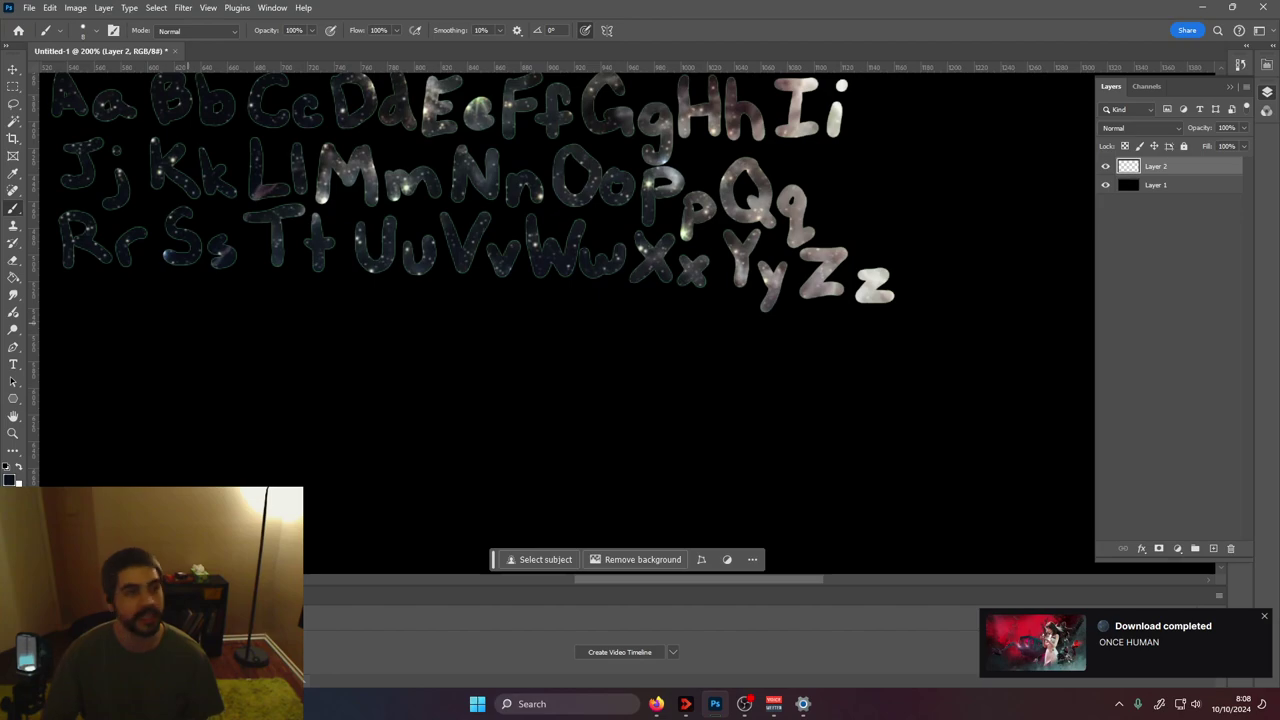
Shrink the brush to 8 px and handwrite 'Now I know my ABC's!' under the alphabet
click(88, 31)
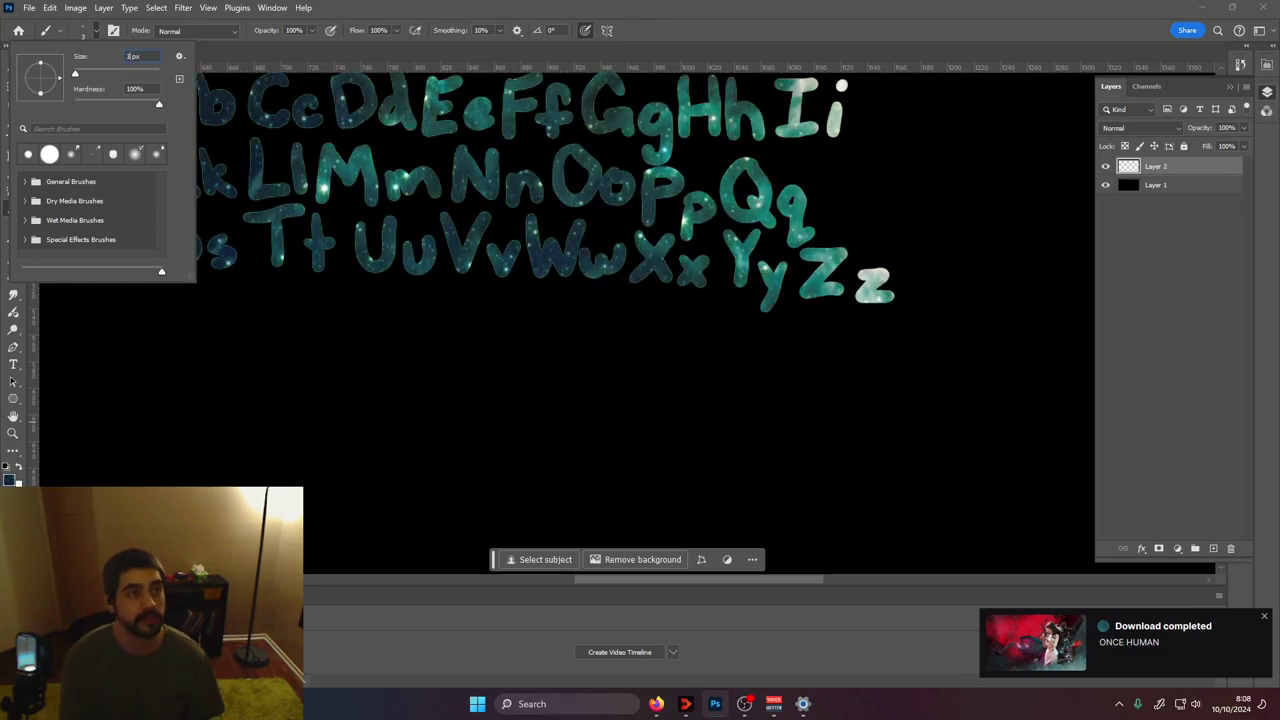
key(Return)
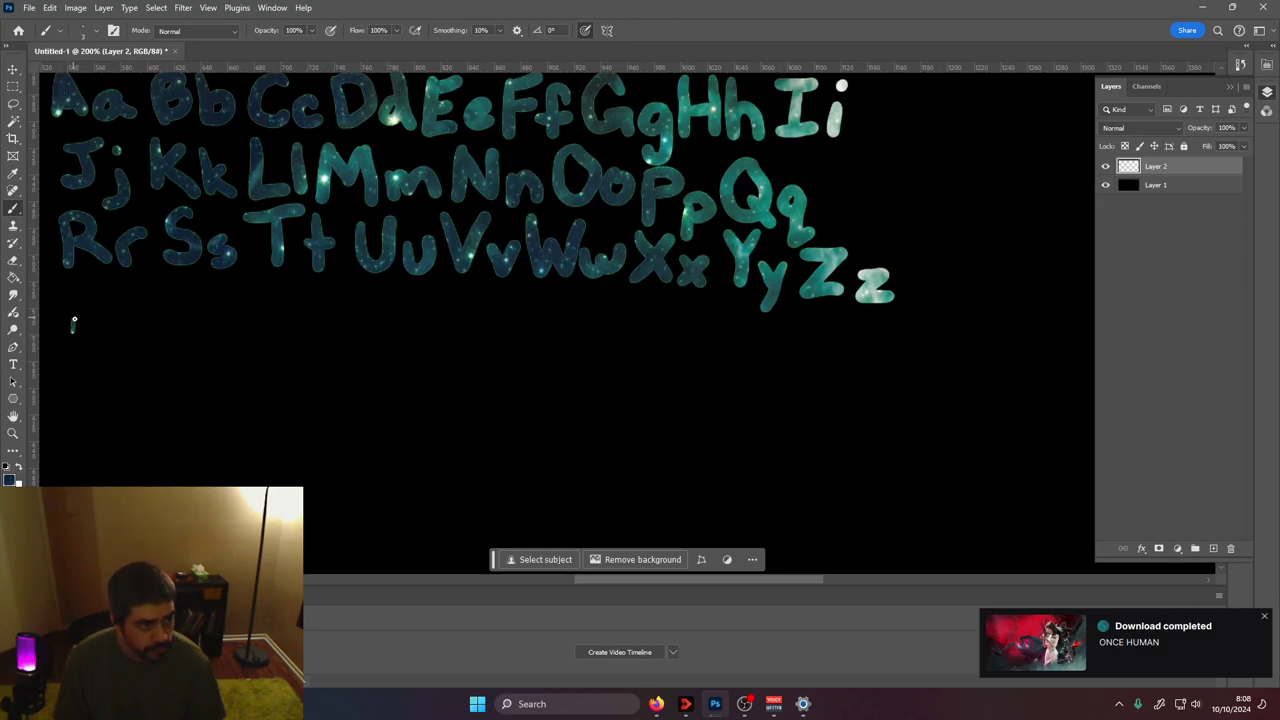
drag(73, 320, 170, 325)
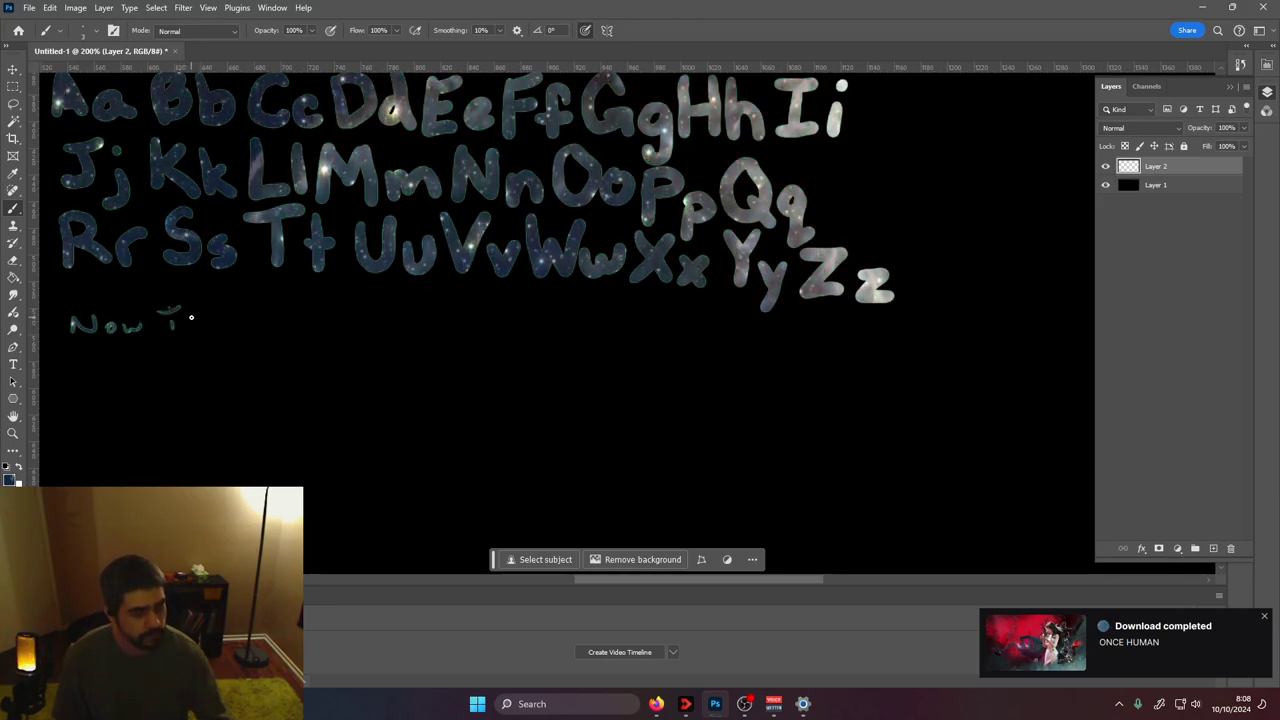
key(ctrl+z)
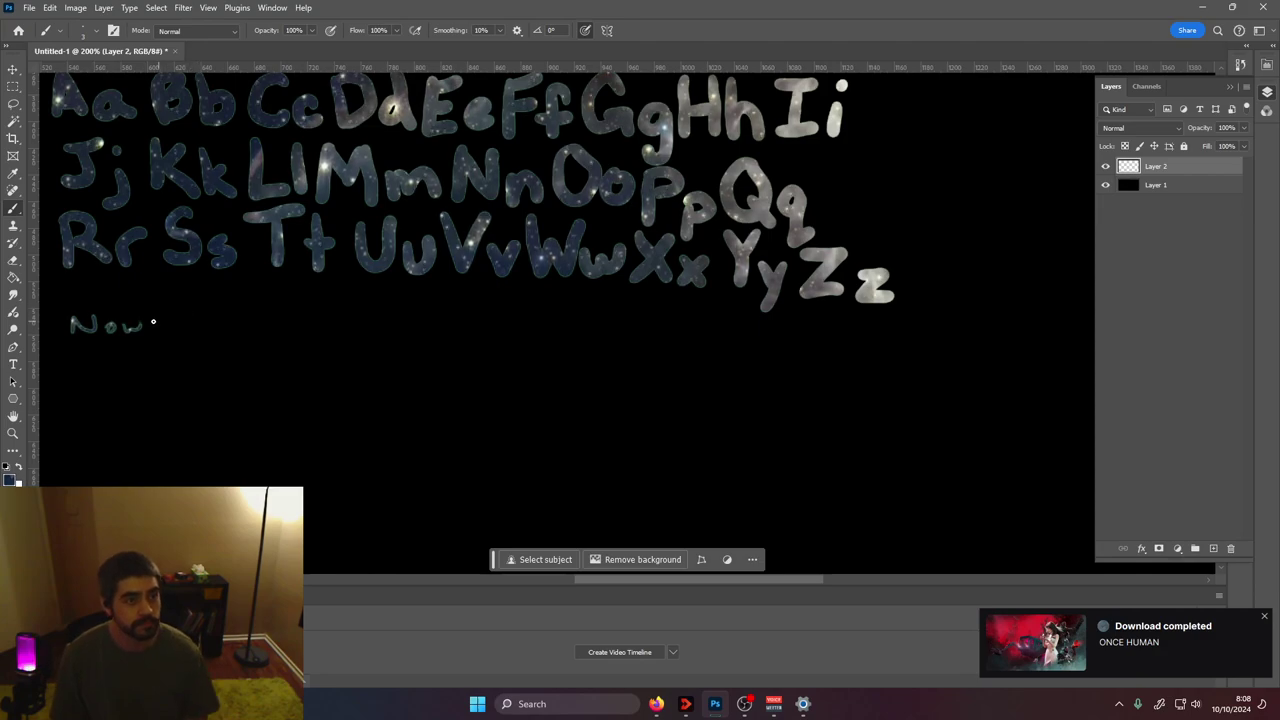
mouse_move(166, 311)
mouse_down()
mouse_move(185, 311)
mouse_move(190, 331)
mouse_move(266, 325)
mouse_up()
drag(268, 318, 431, 334)
click(421, 326)
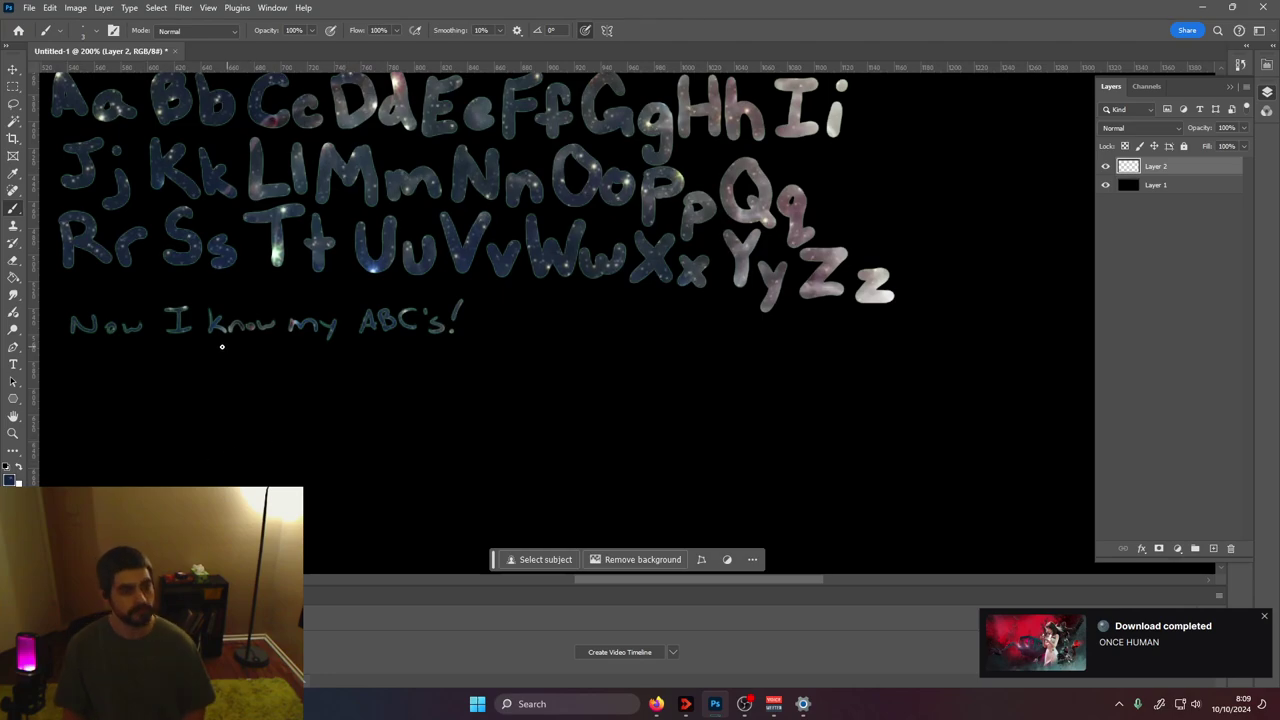
Handwrite 'Next time won't you sing with me?' as a second small line
mouse_move(66, 364)
mouse_down()
mouse_move(65, 383)
mouse_move(86, 362)
mouse_move(128, 377)
mouse_up()
click(139, 372)
drag(138, 356, 170, 372)
drag(163, 363, 266, 370)
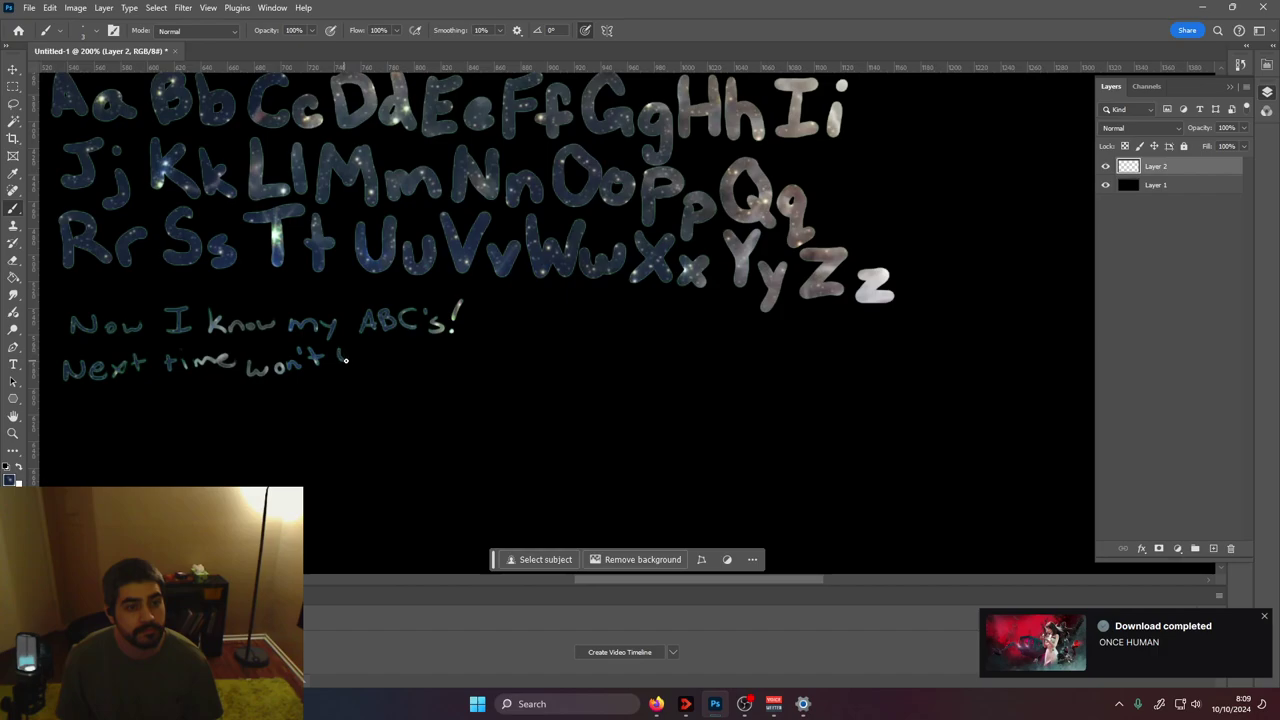
mouse_move(352, 353)
mouse_down()
mouse_move(344, 368)
mouse_move(594, 361)
mouse_up()
click(597, 368)
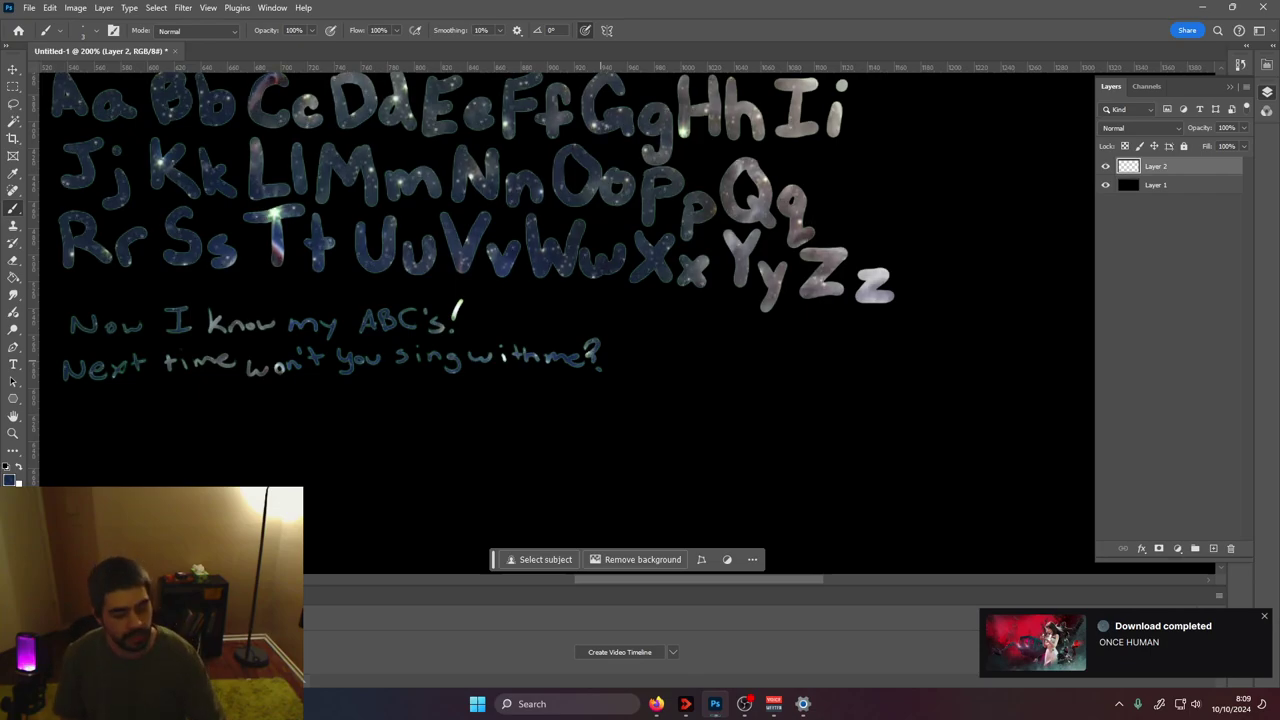
Undo strokes back to 'sing', restore its g, and rewrite the word 'with'
key(ctrl+z)
key(ctrl+z)
key(ctrl+z)
key(ctrl+z)
key(ctrl+z)
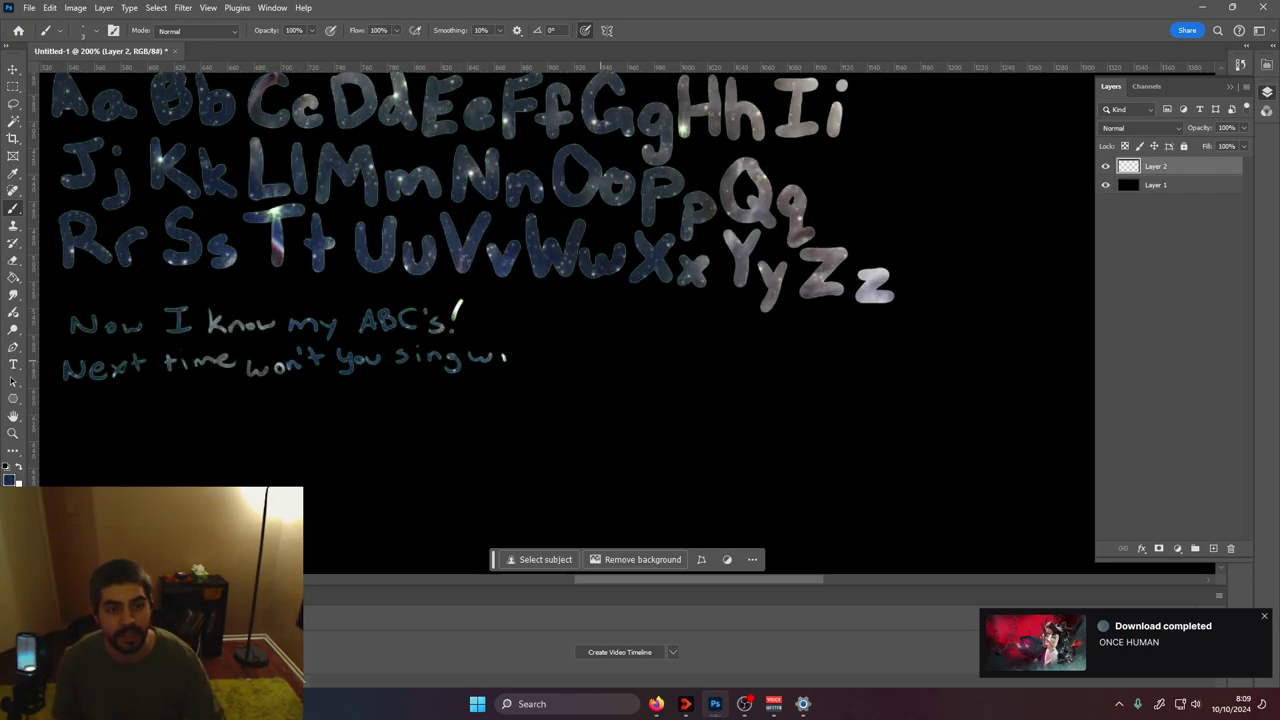
key(ctrl+z)
key(ctrl+z)
key(ctrl+z)
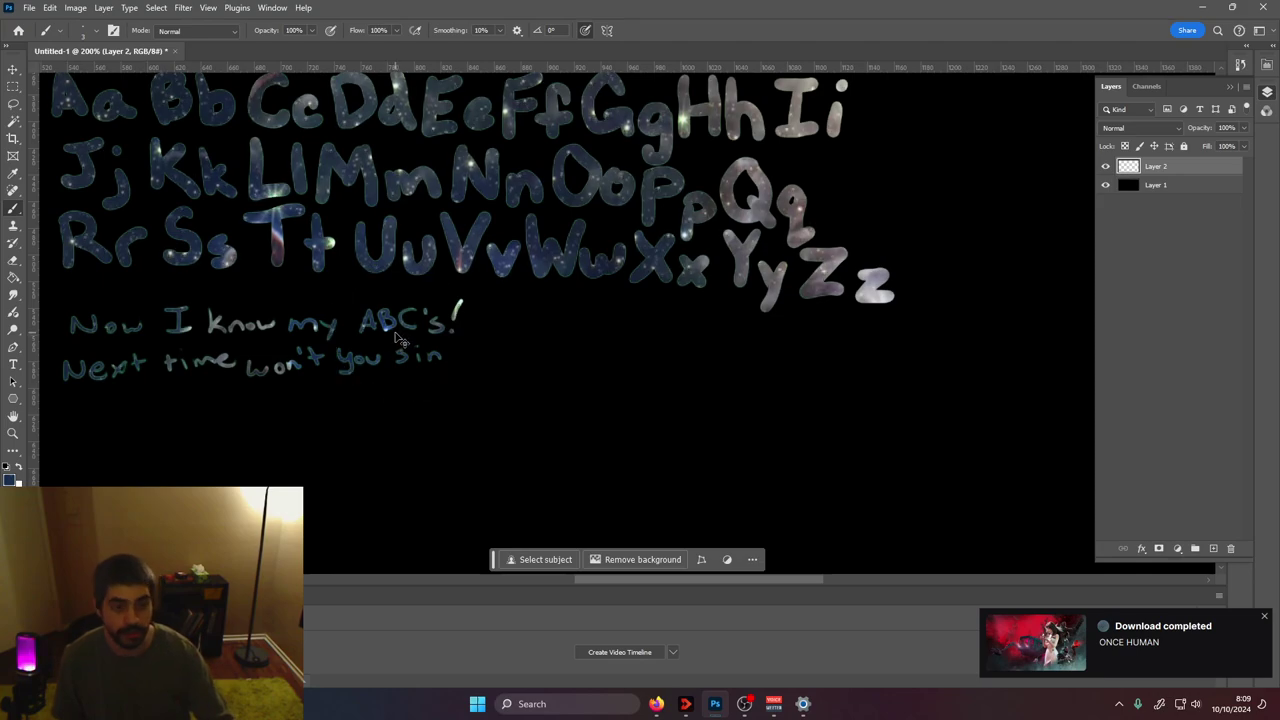
key(ctrl+shift+z)
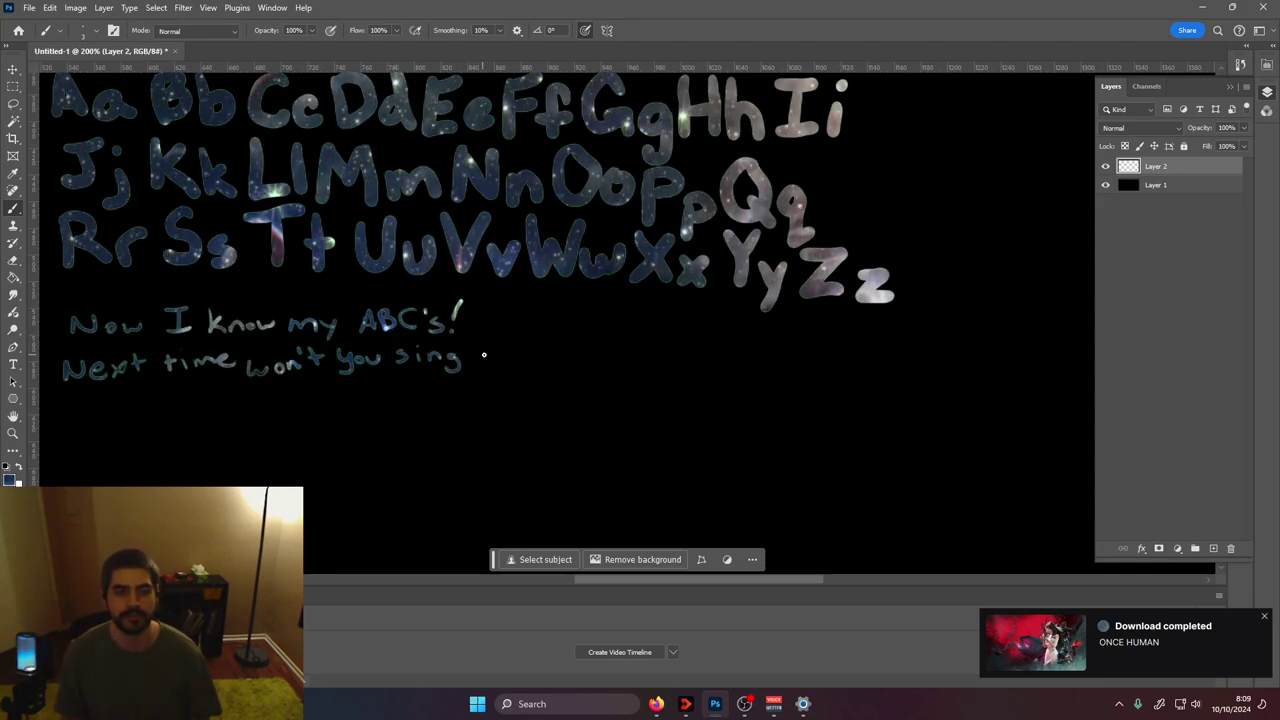
drag(484, 349, 603, 353)
click(511, 333)
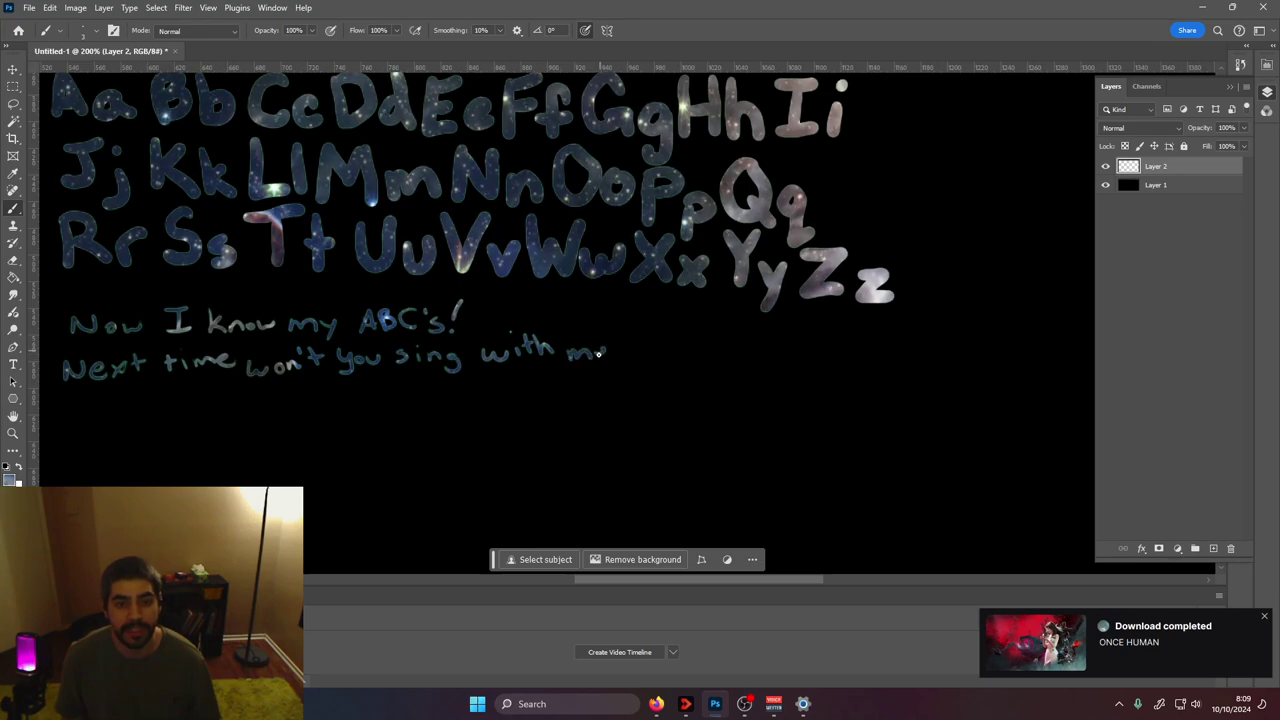